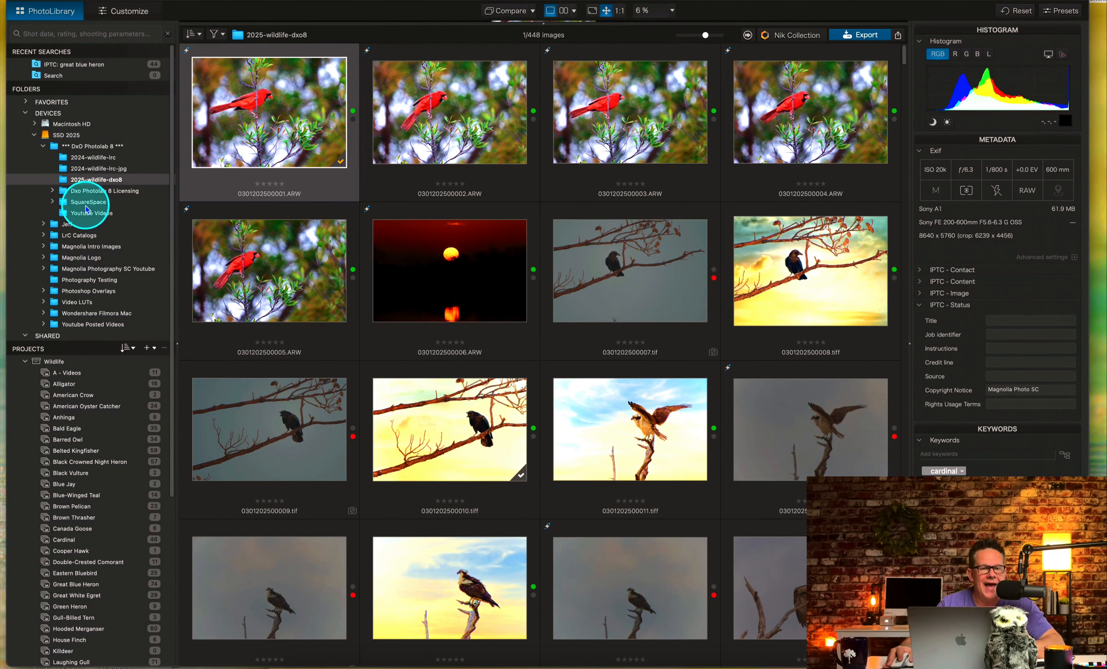
Open the blue heron photo 0305202500019.ARW from the 2025-wildlife-dxo8 folder for customizing.
click(100, 180)
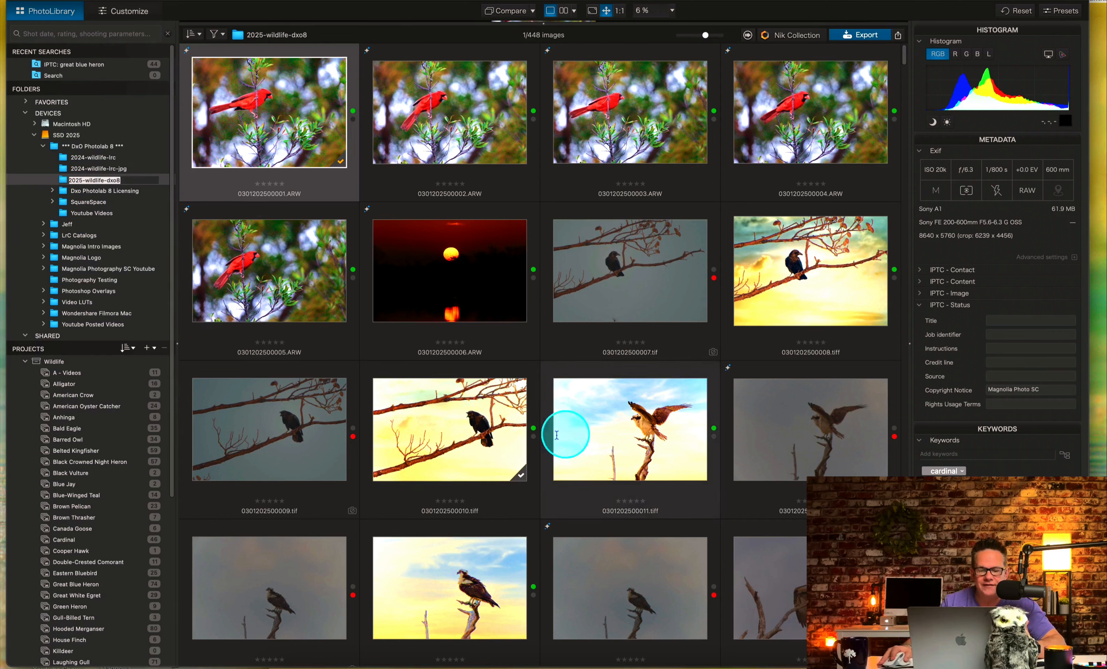
key(Escape)
double_click(504, 441)
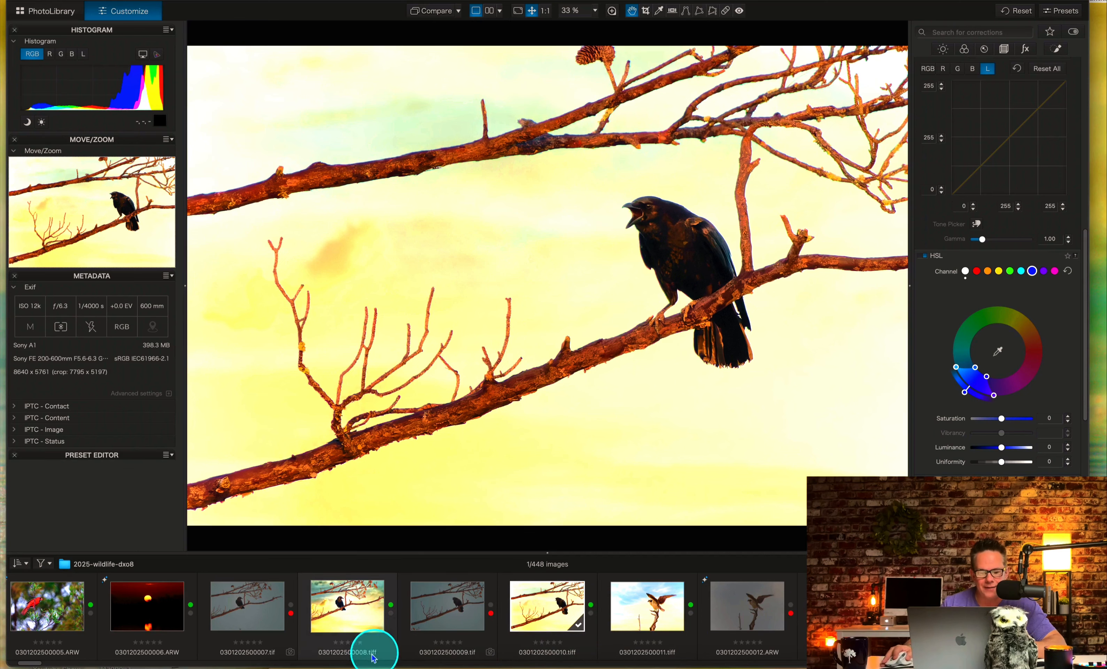
drag(38, 663, 978, 664)
click(593, 615)
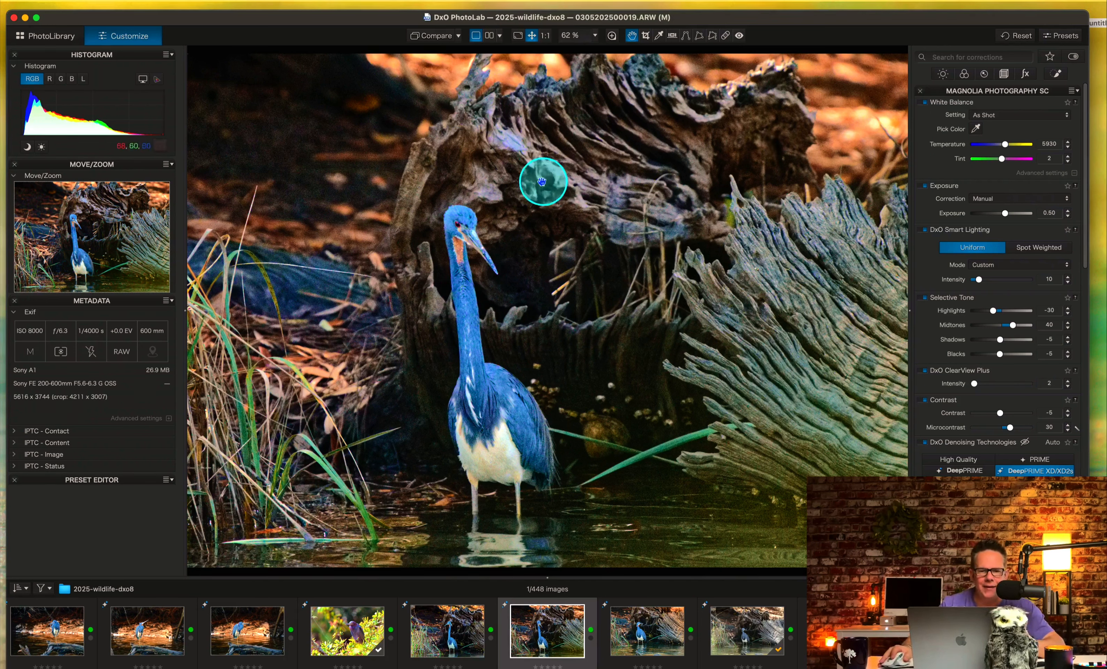
Switch to the DxO Standard workspace and inspect the Smart Lighting, ClearView Plus and Contrast corrections in its Basic Tools palette.
click(322, 2)
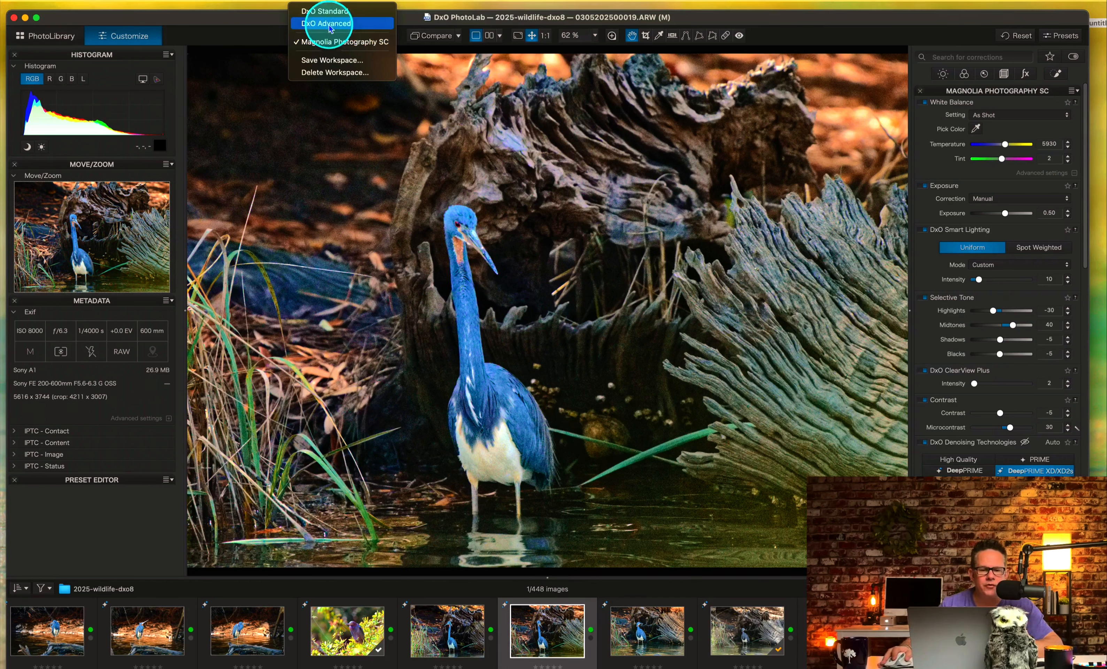
click(334, 12)
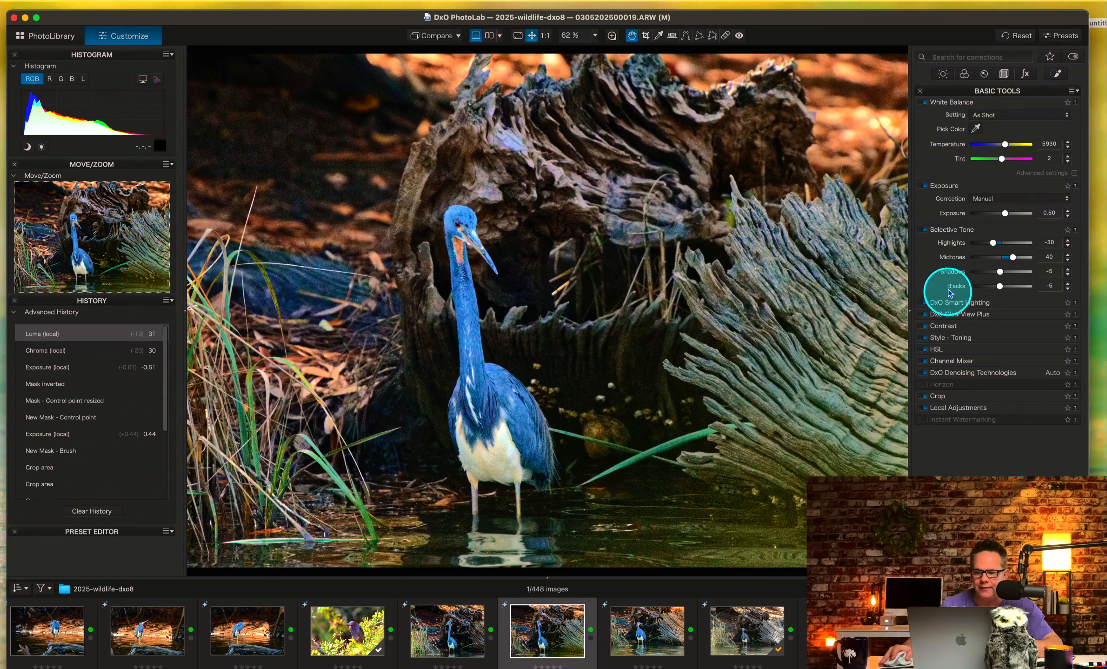
click(1007, 303)
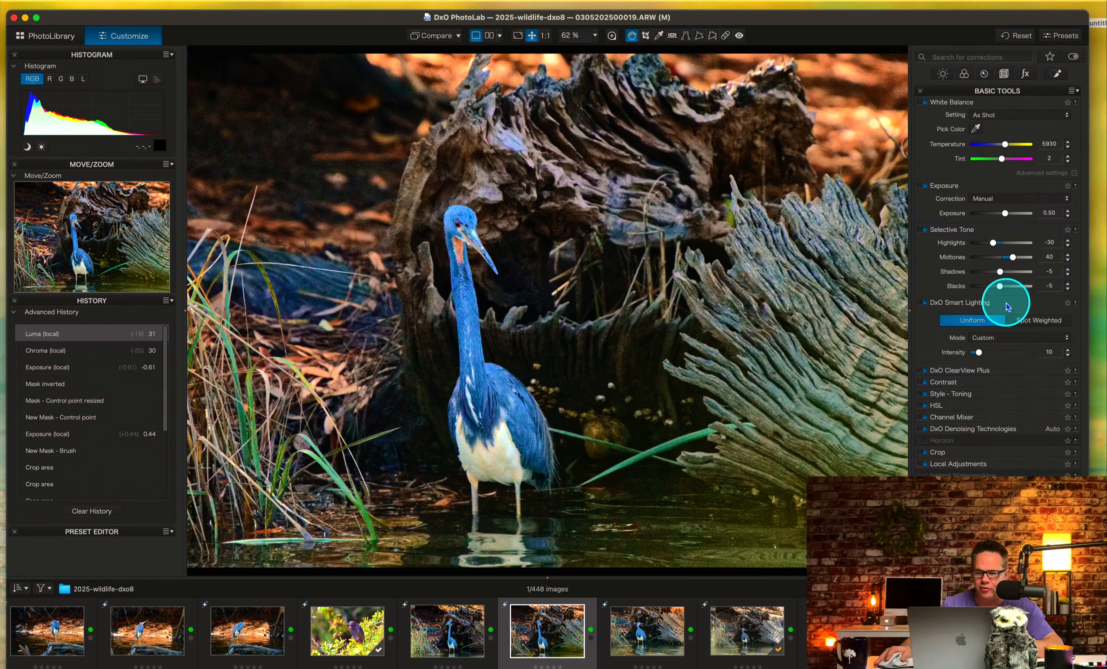
click(1008, 306)
click(1005, 315)
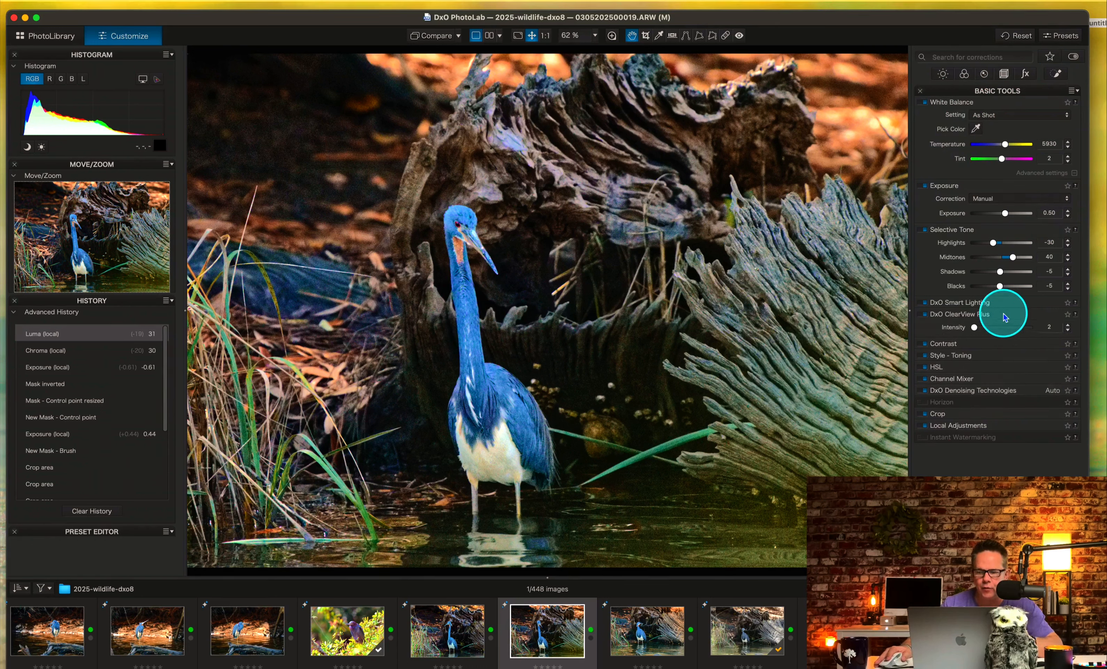
click(1004, 316)
click(999, 327)
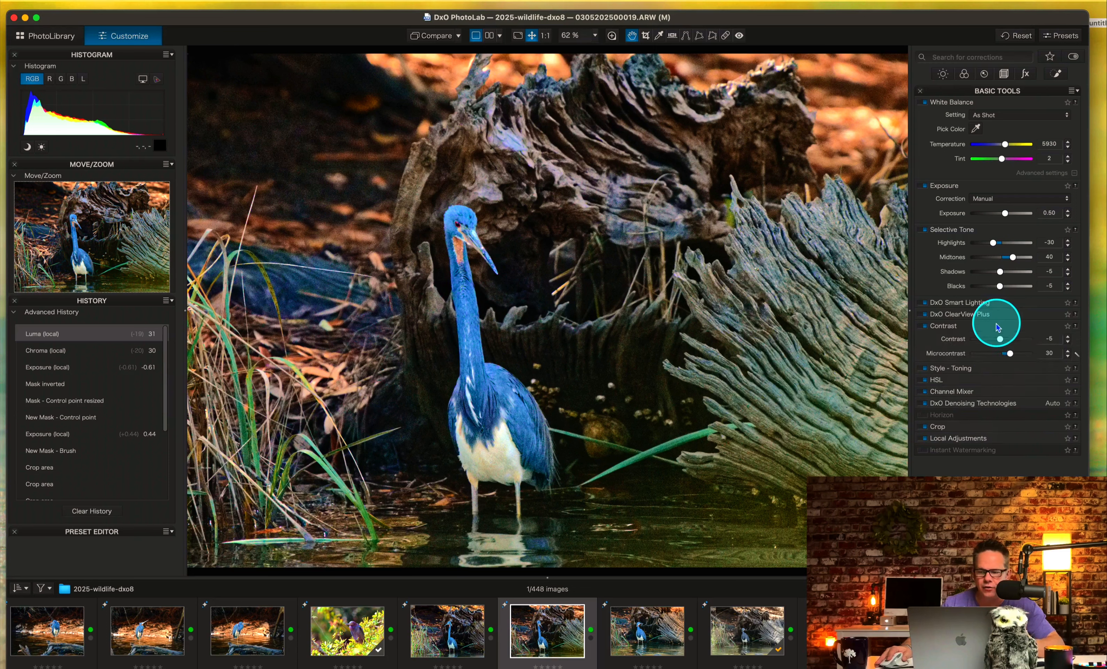
click(998, 327)
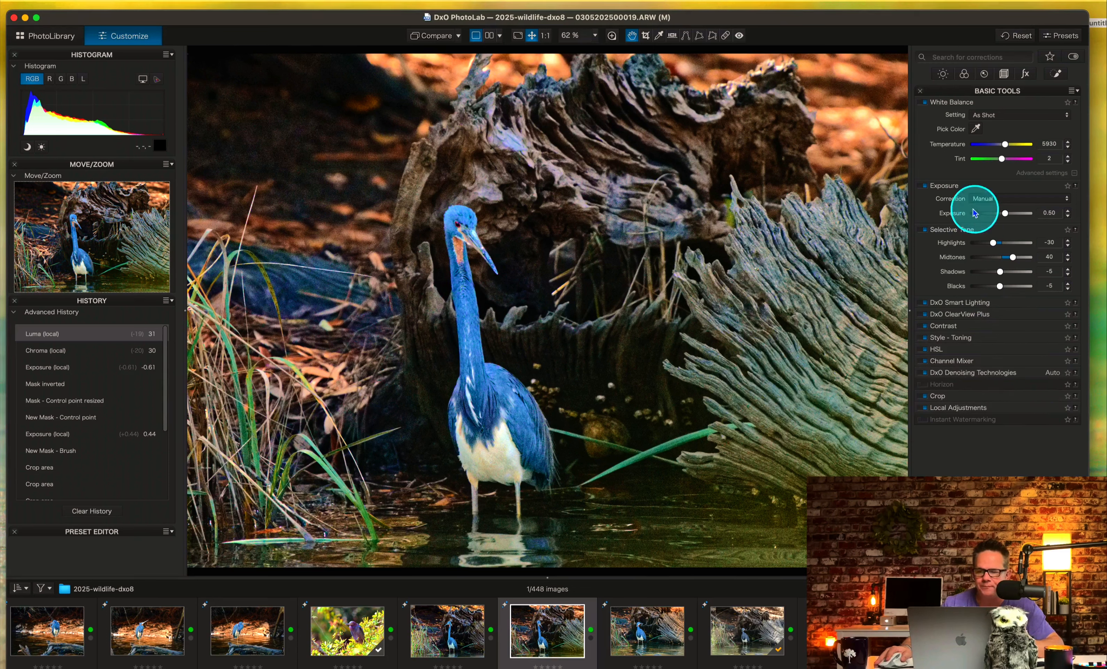
Filter the corrections to the light group and look through them, and switch the filter to the color group.
click(943, 75)
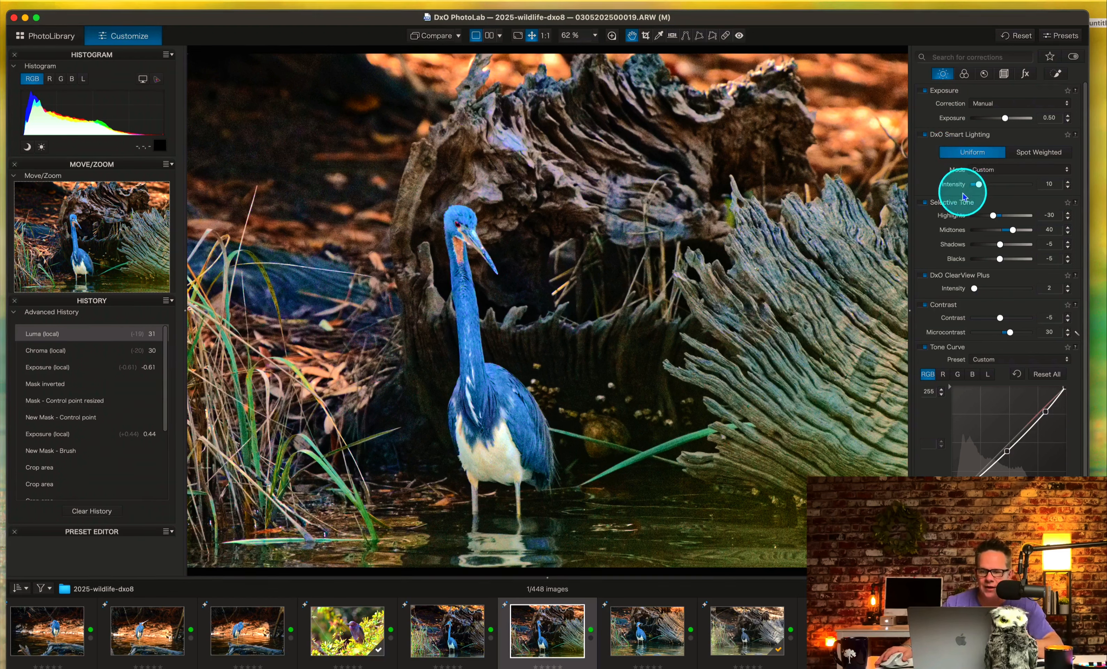
scroll(960, 198, down, 2)
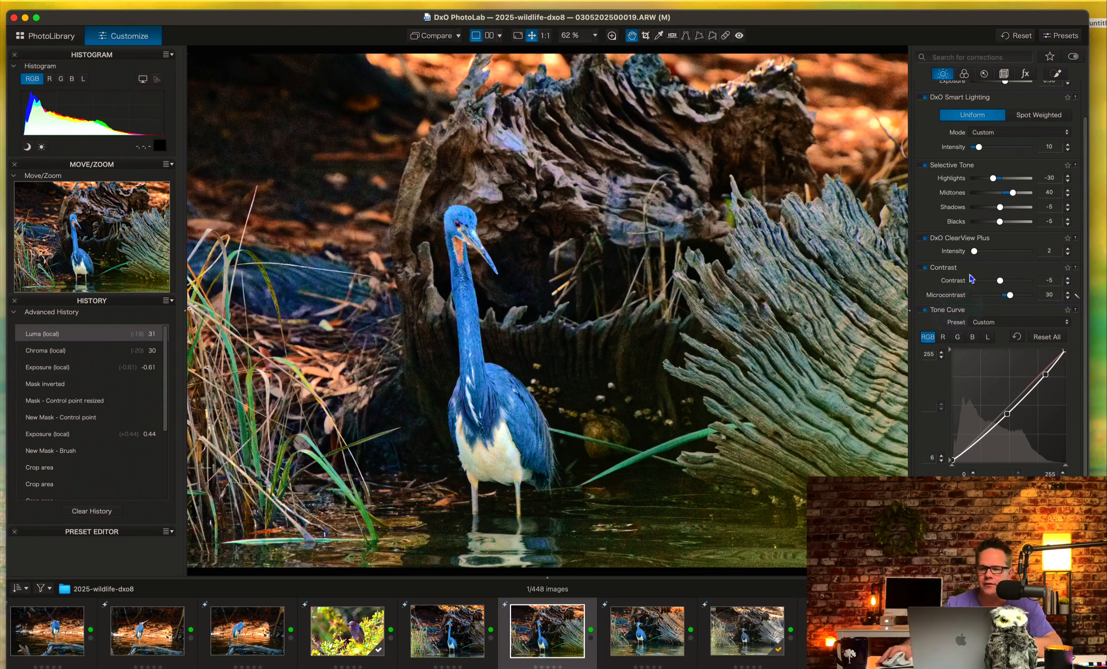
click(965, 75)
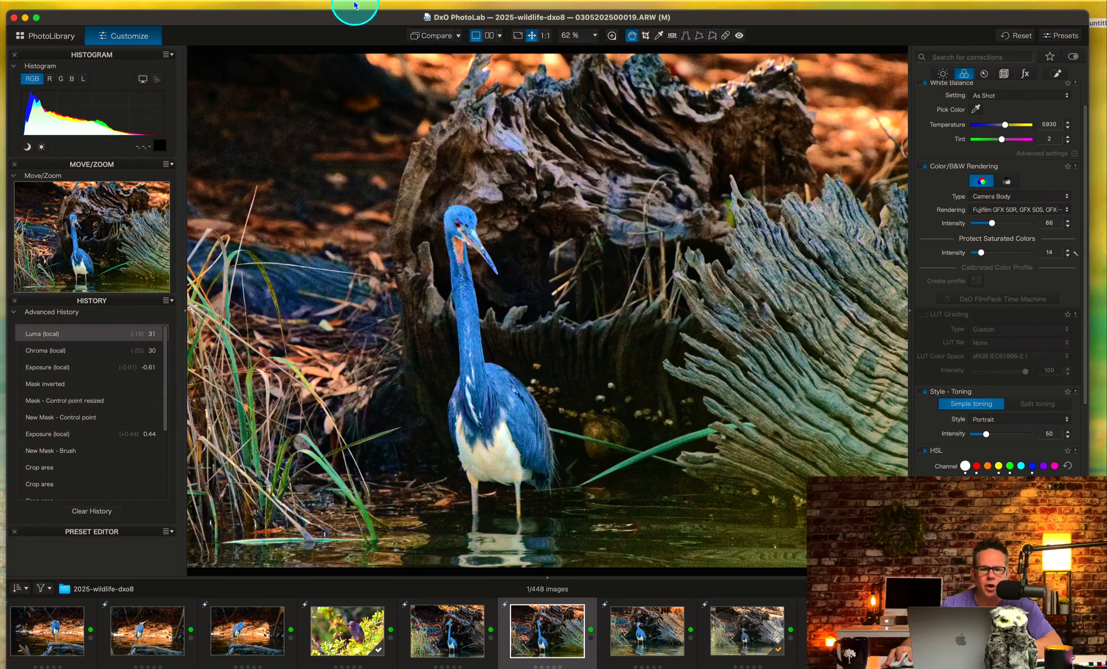
Switch to the DxO Advanced workspace to view its Light, Color, Detail and Geometry palettes.
click(321, 5)
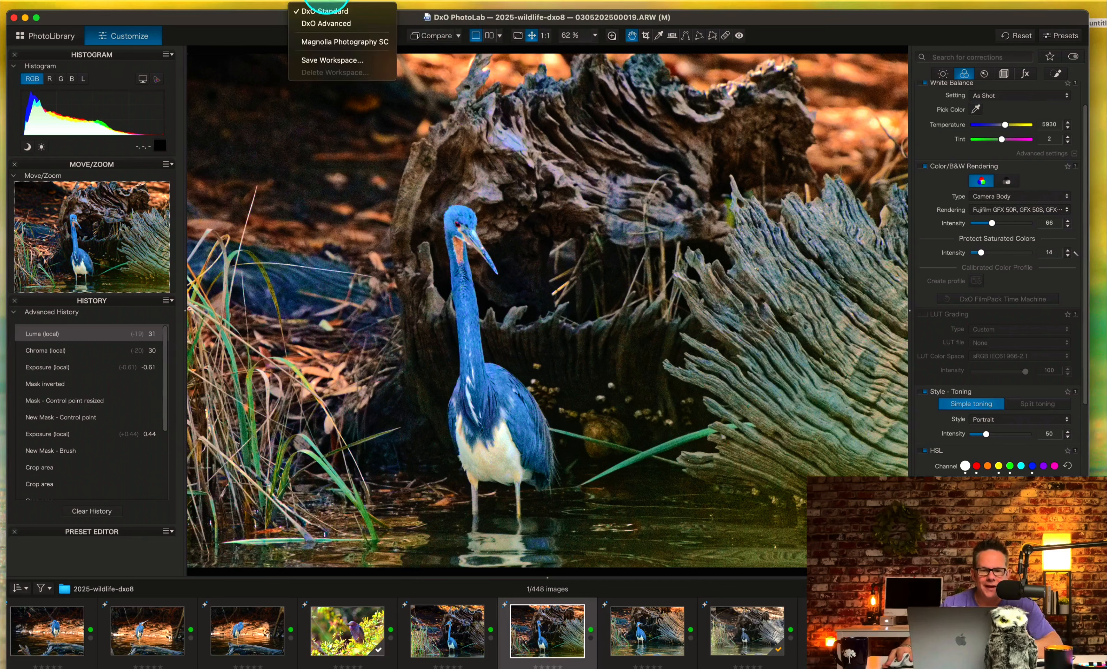
click(323, 23)
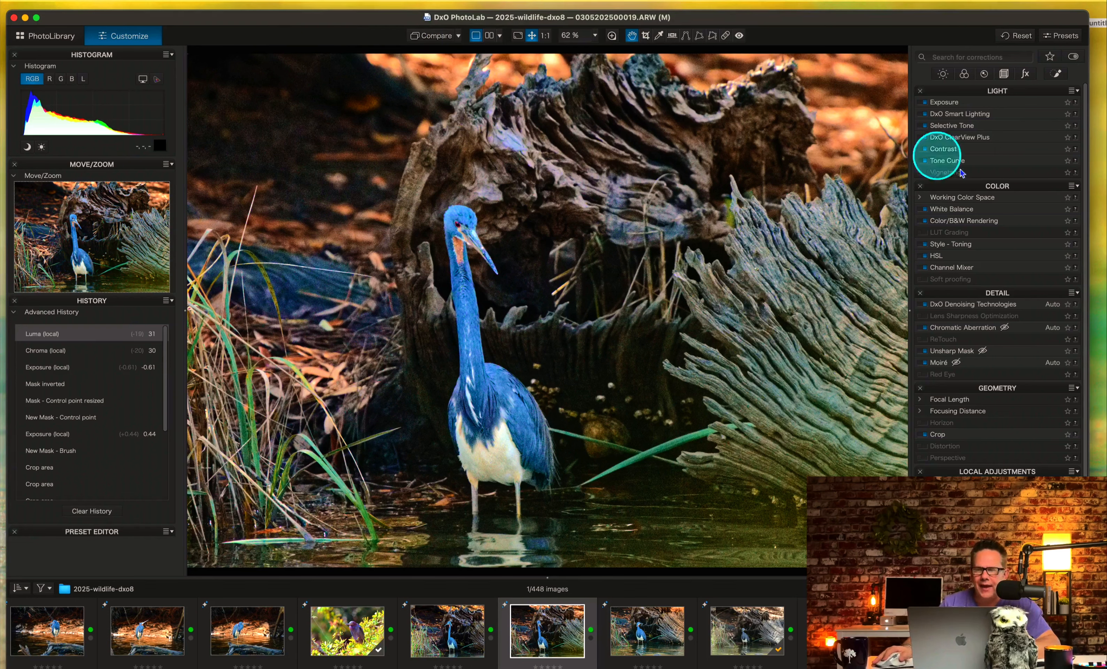
Switch to the Magnolia Photography SC workspace and look through the corrections in its custom palette.
click(362, 4)
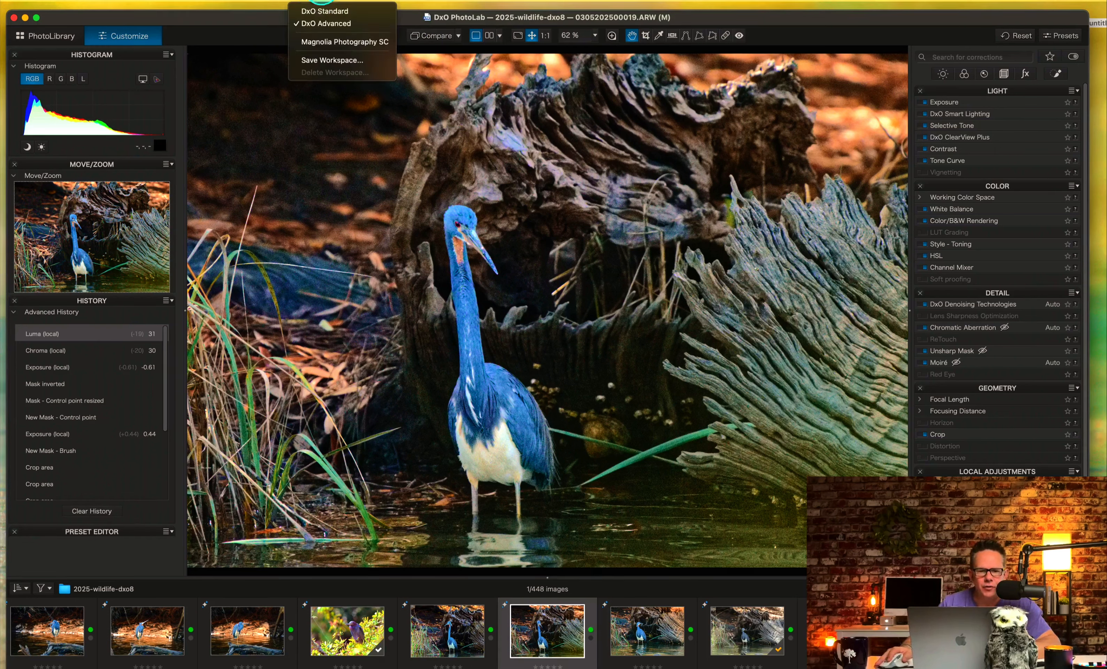
click(325, 44)
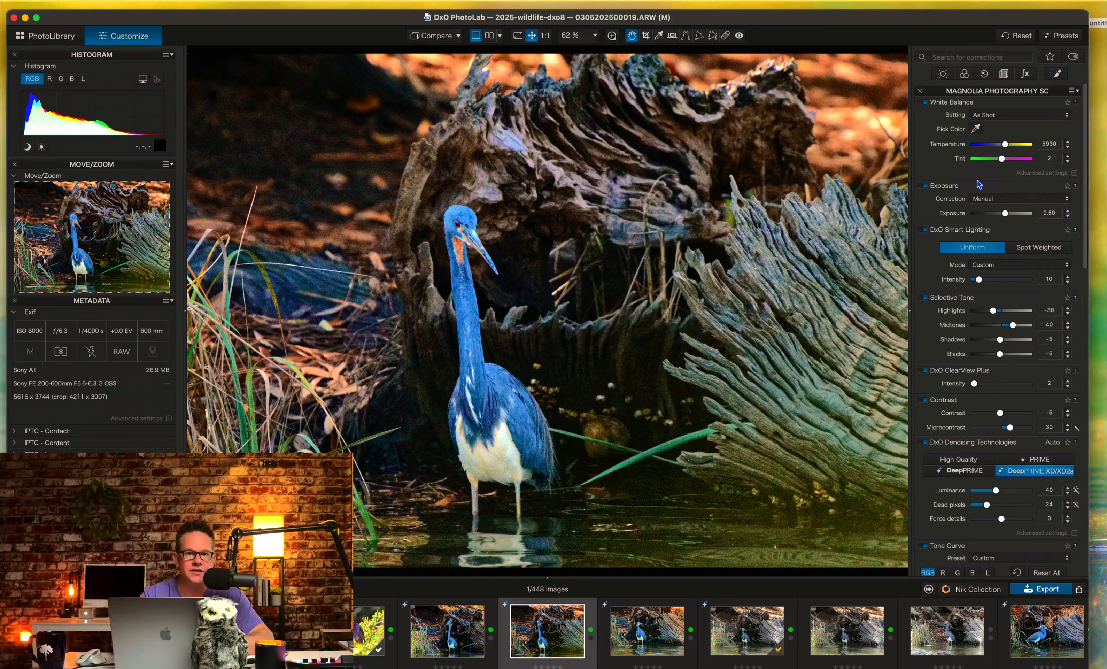
scroll(1005, 342, down, 10)
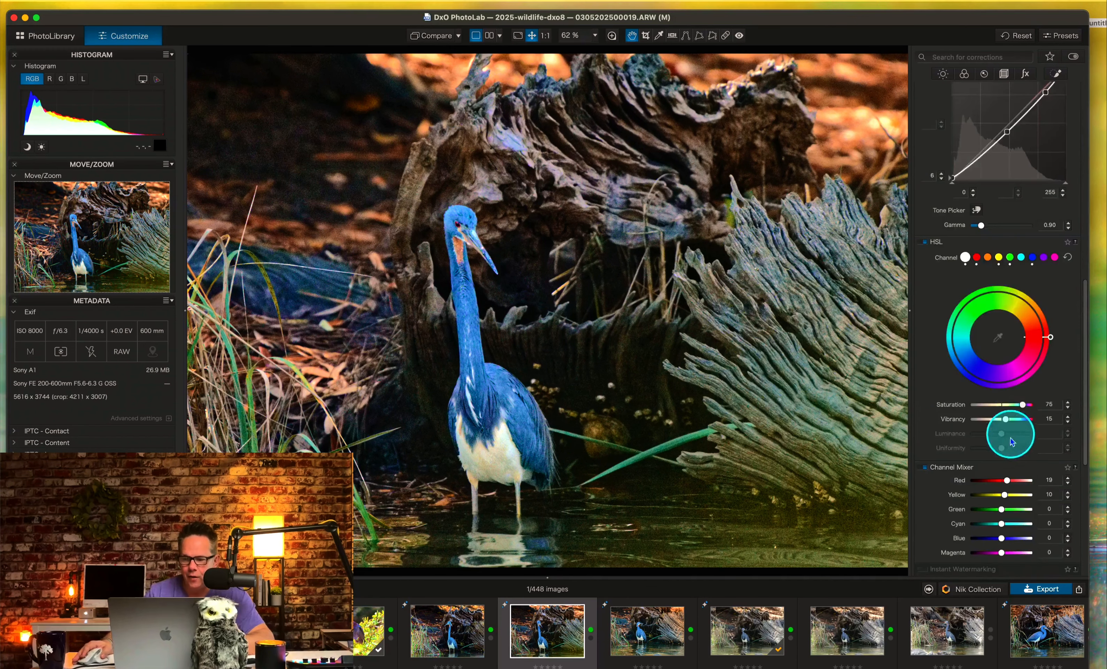
scroll(1010, 438, down, 8)
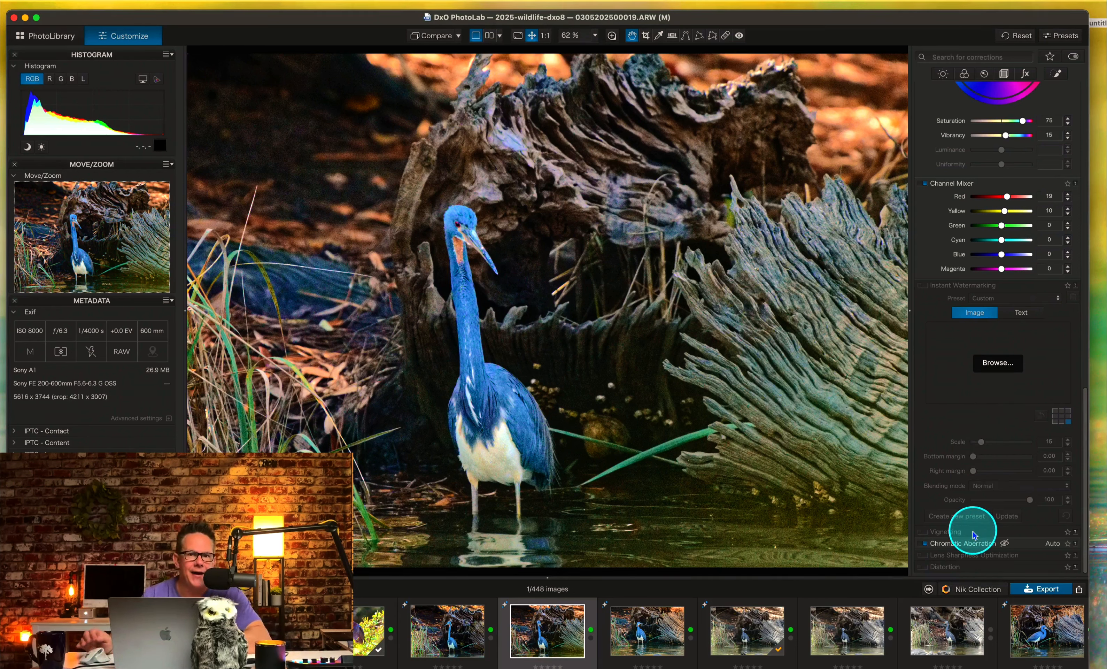
scroll(973, 526, up, 15)
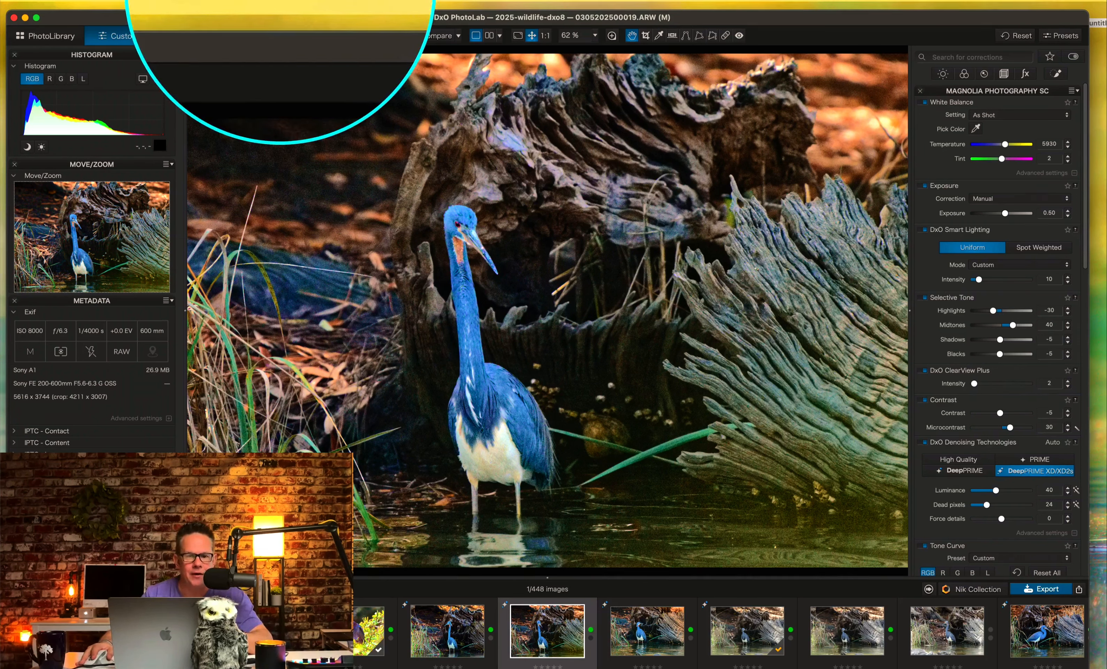
Create a new floating palette named "Test youtube" and shift it slightly over the photo.
click(279, 2)
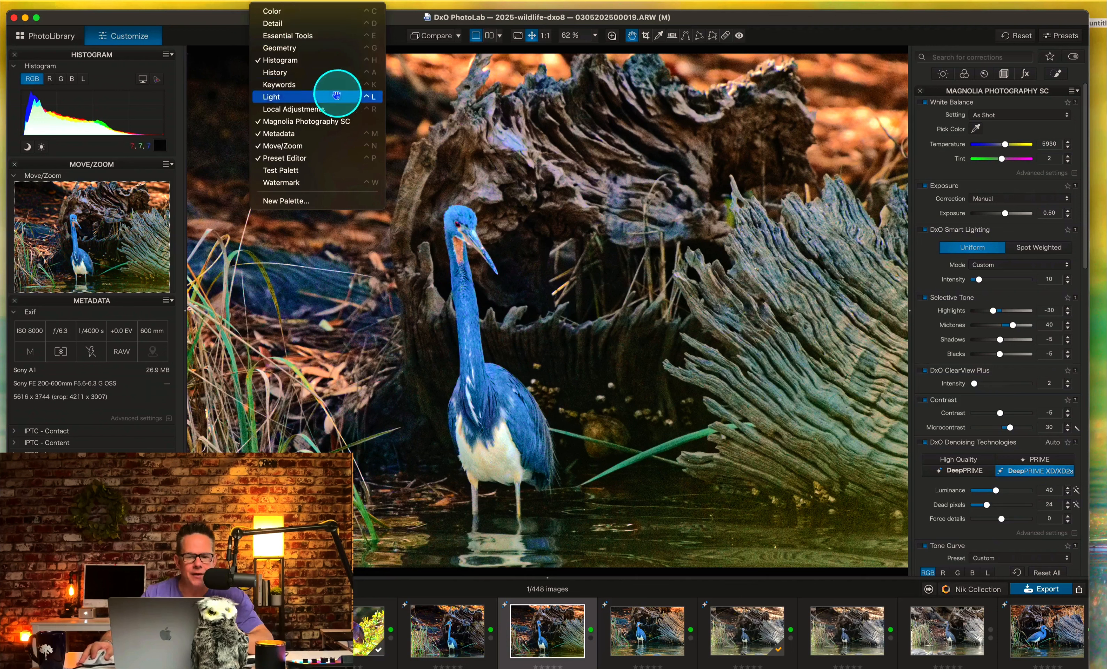
click(293, 201)
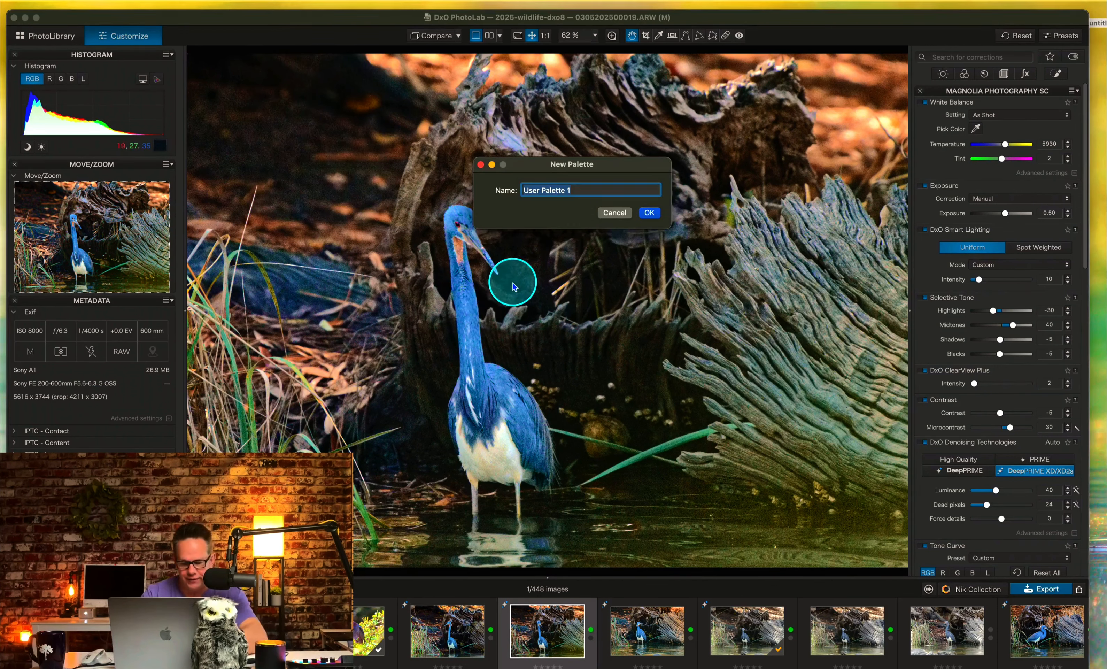
text(Test youtube)
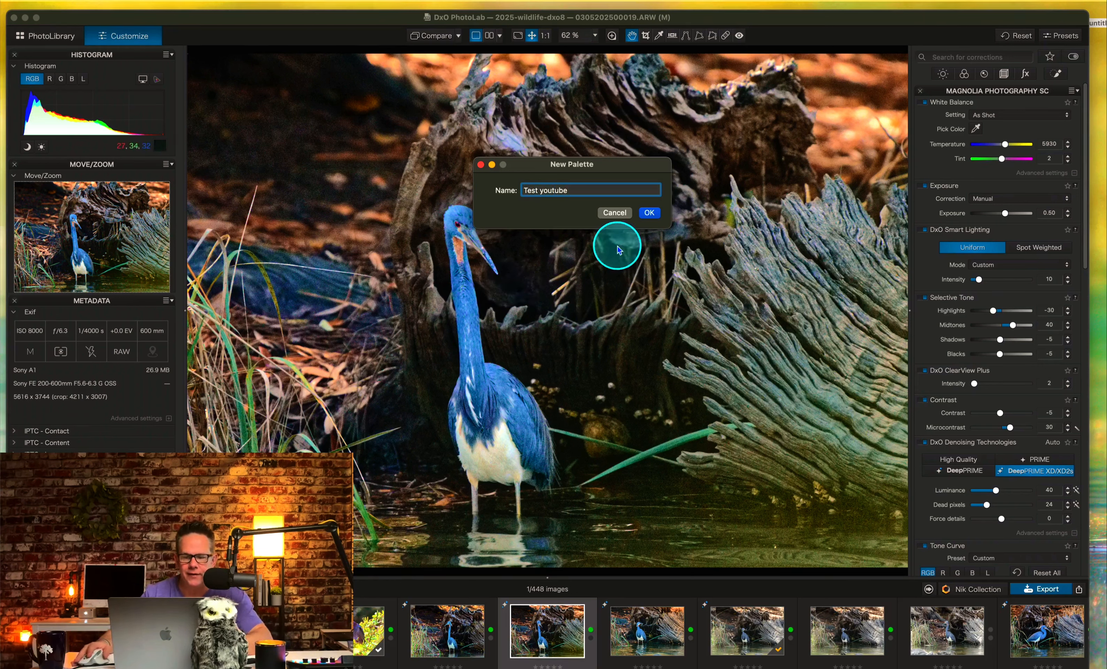
click(649, 213)
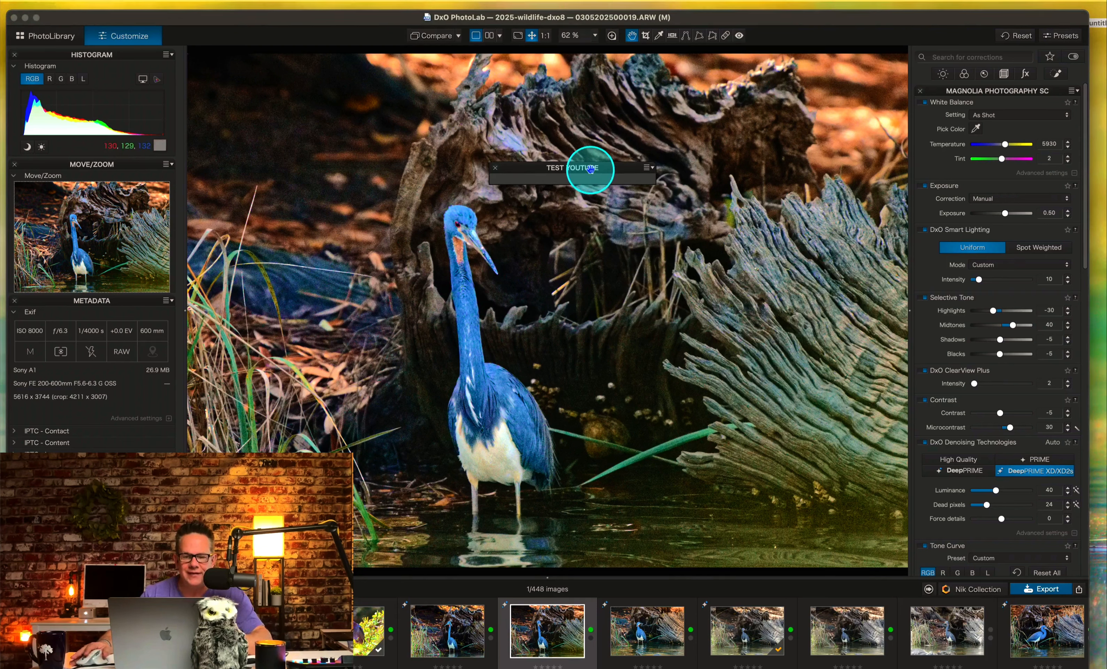
drag(592, 167, 610, 165)
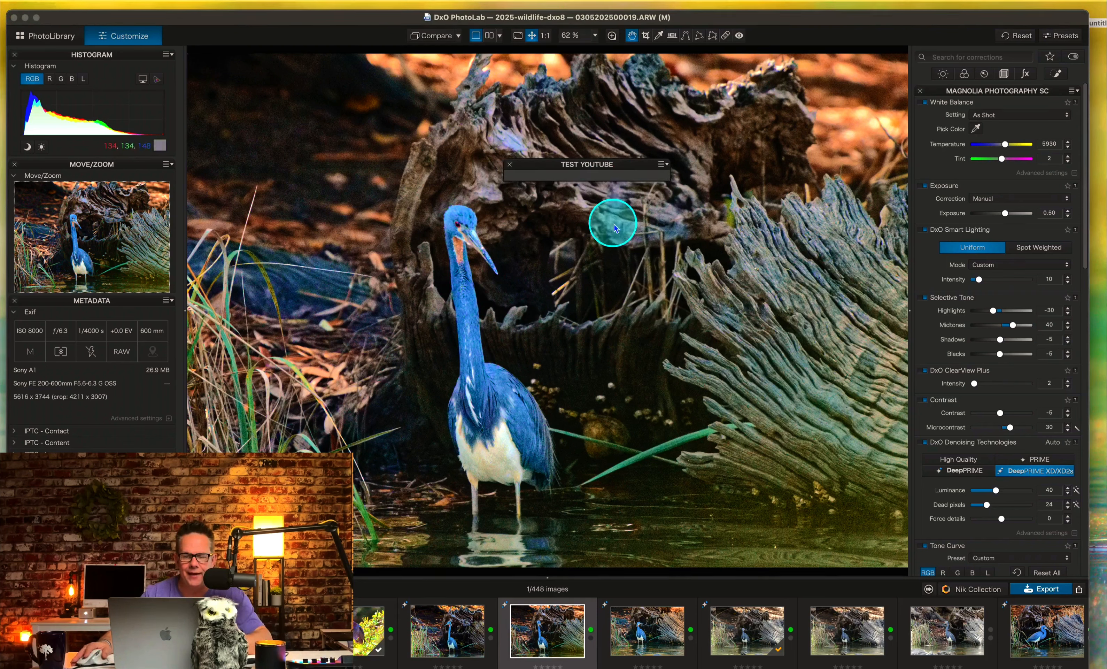
Add the Channel Mixer, Contrast and Crop corrections to the Test youtube palette.
click(664, 164)
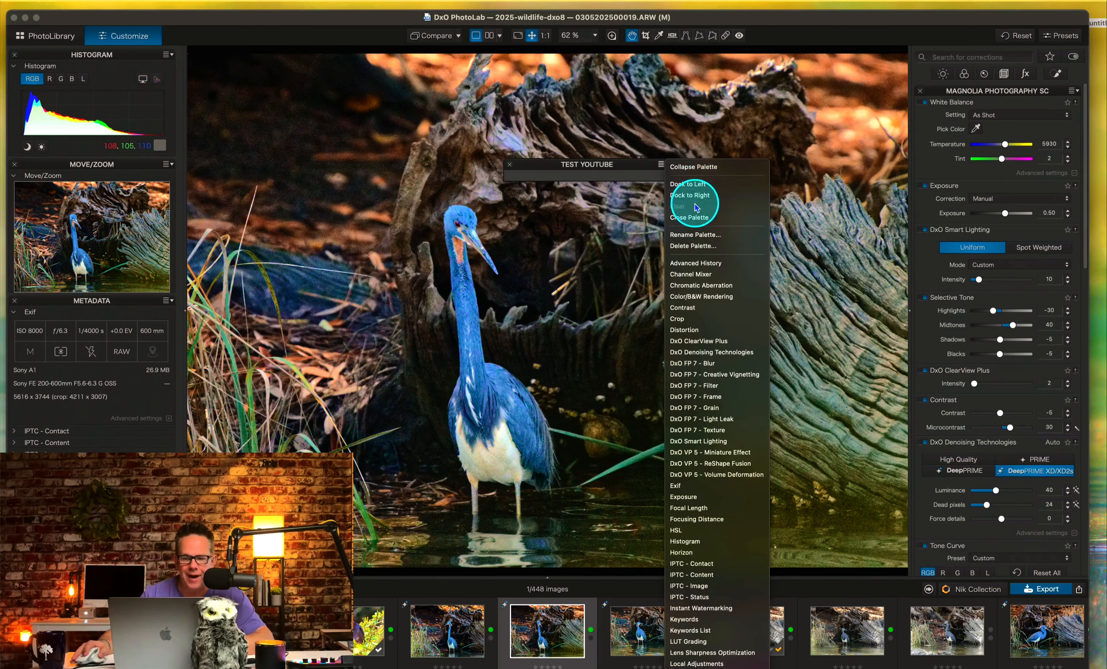
click(686, 273)
click(661, 164)
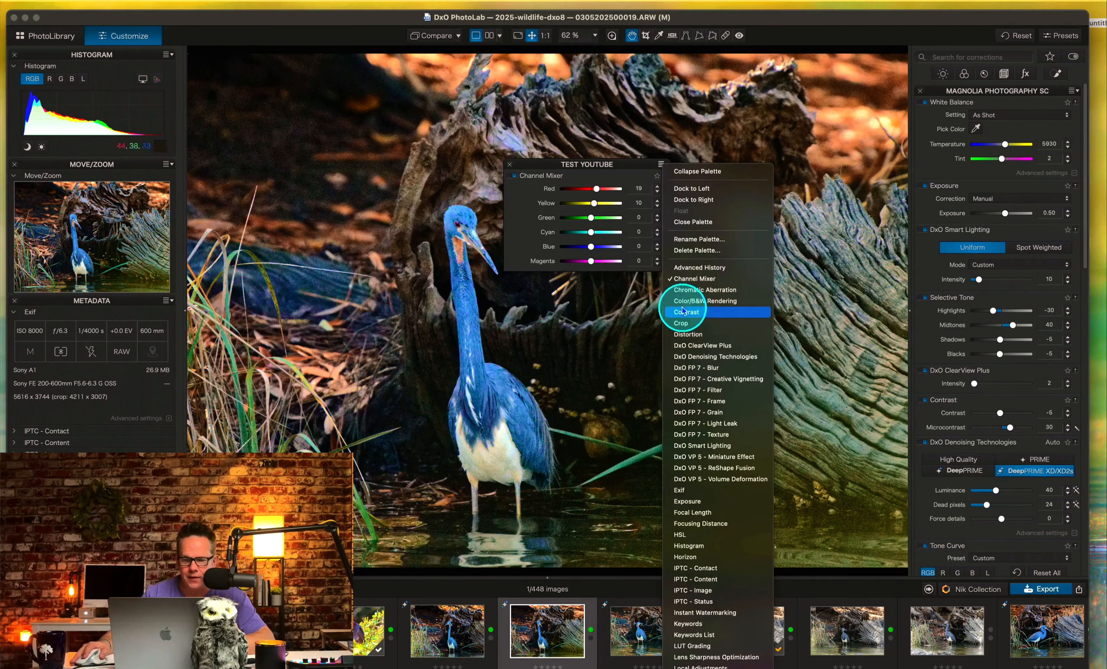
click(682, 309)
click(661, 165)
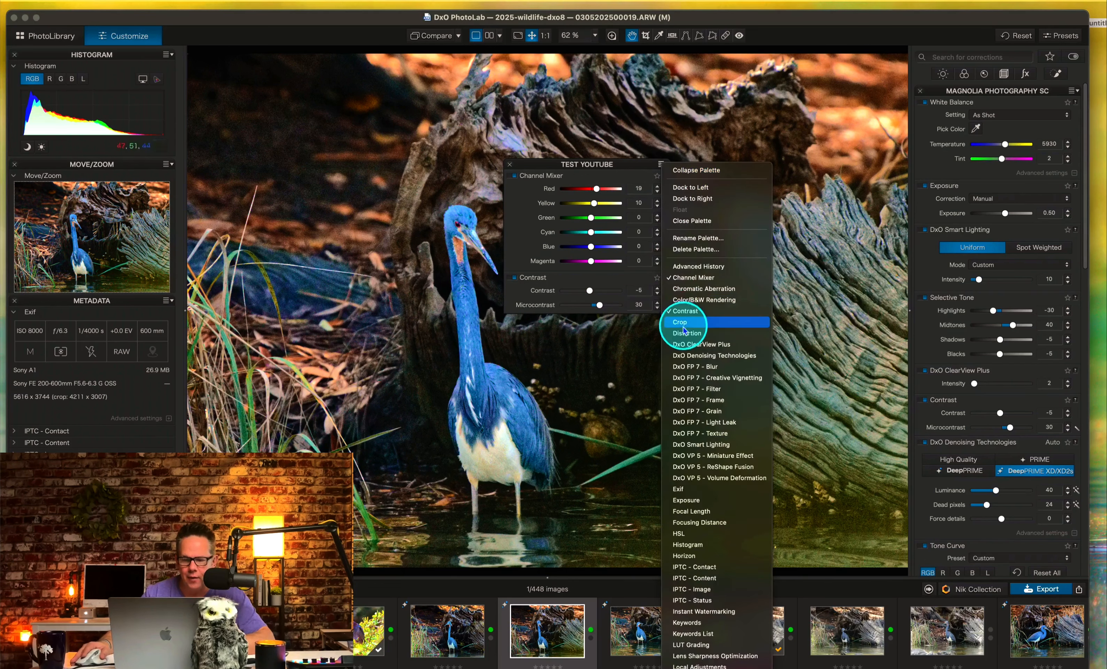
click(660, 169)
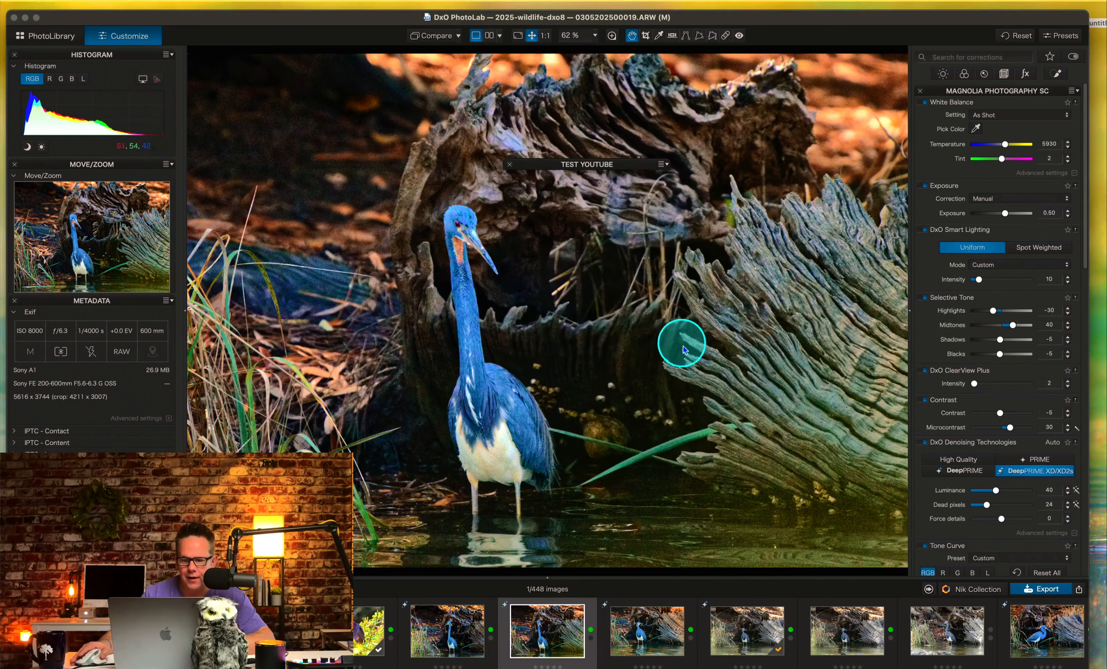
Add the Exposure and Vignetting corrections to the Test youtube palette.
click(661, 165)
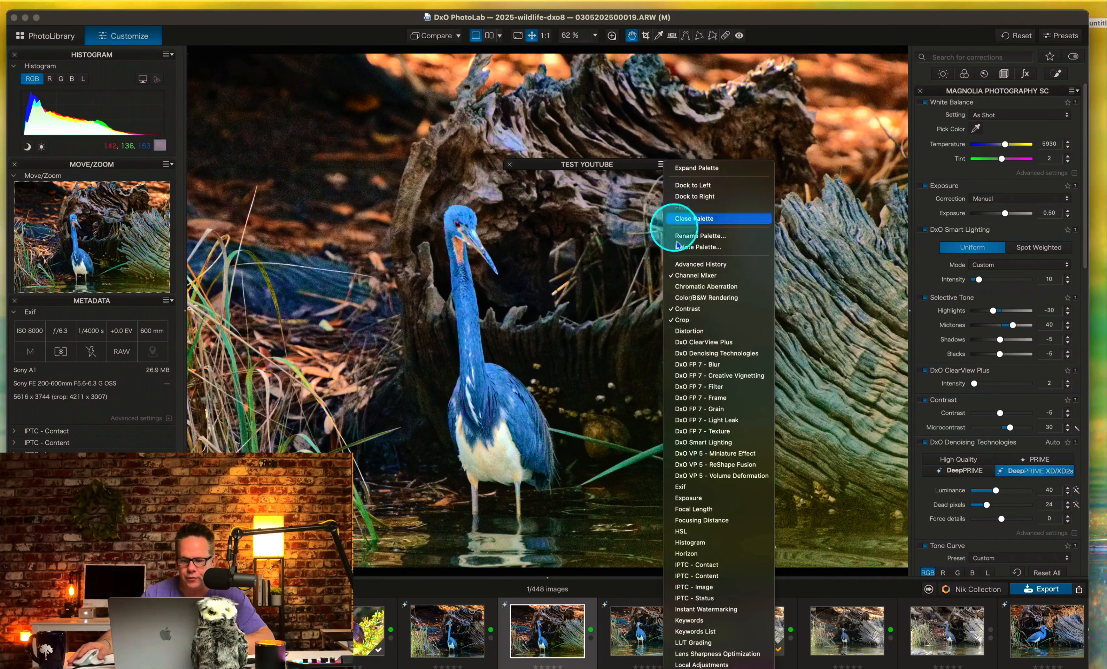
click(697, 498)
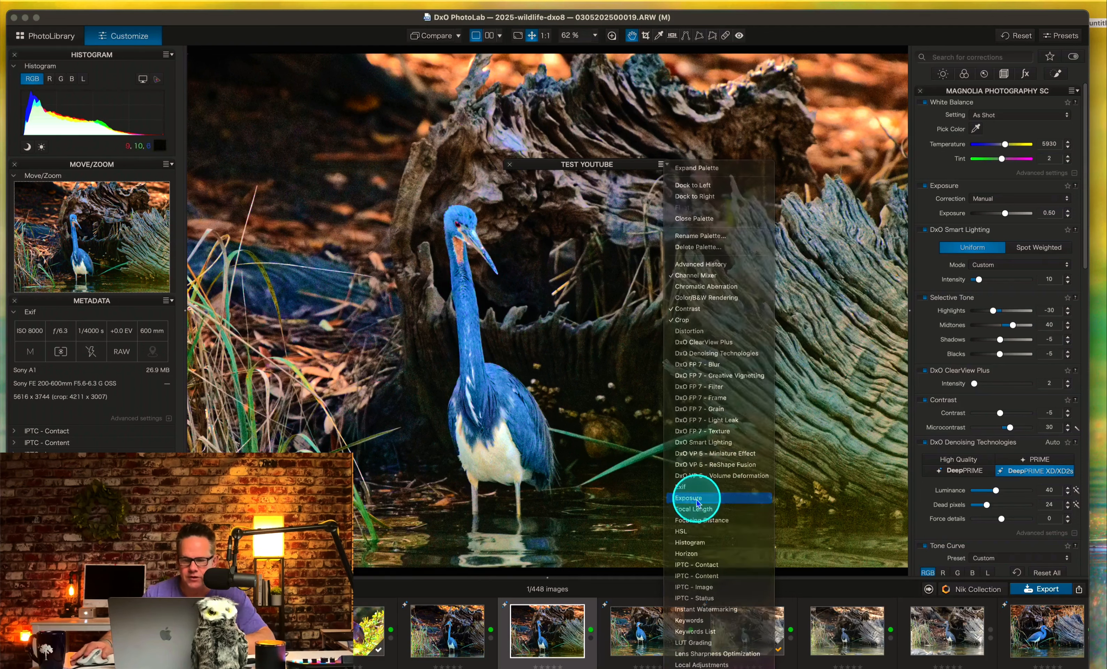
click(662, 164)
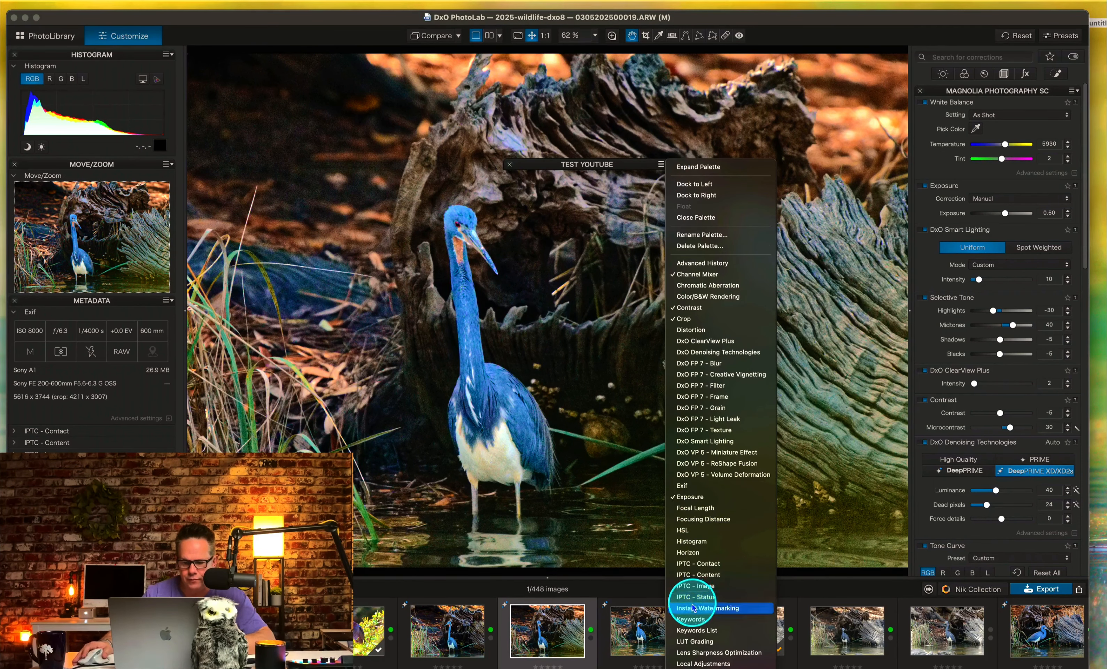
scroll(703, 611, down, 10)
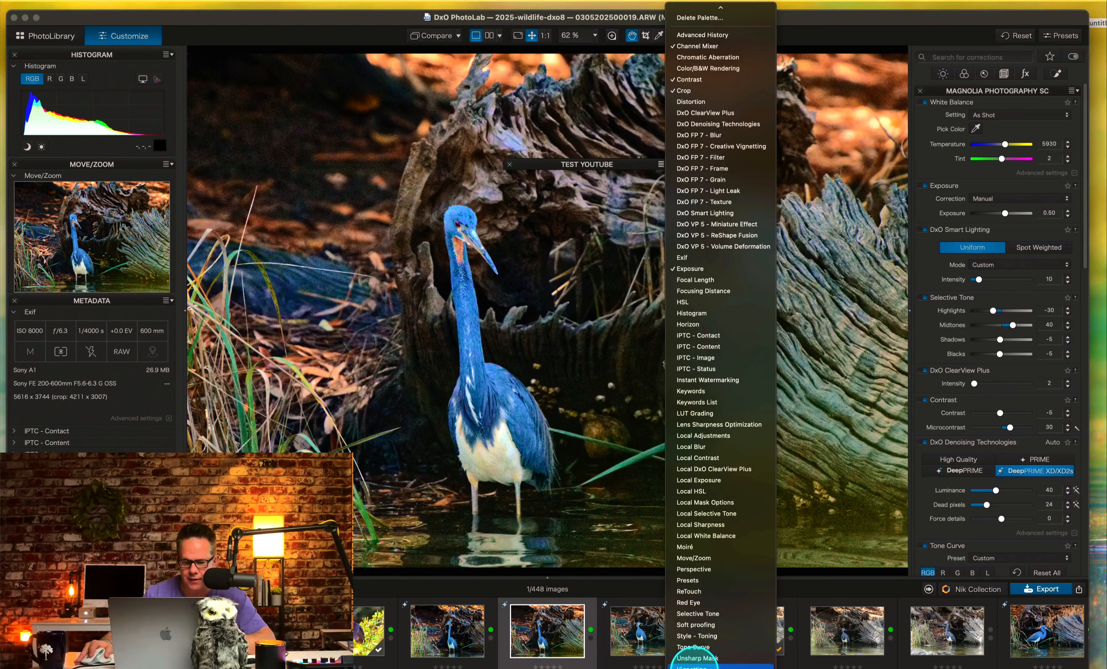
click(692, 665)
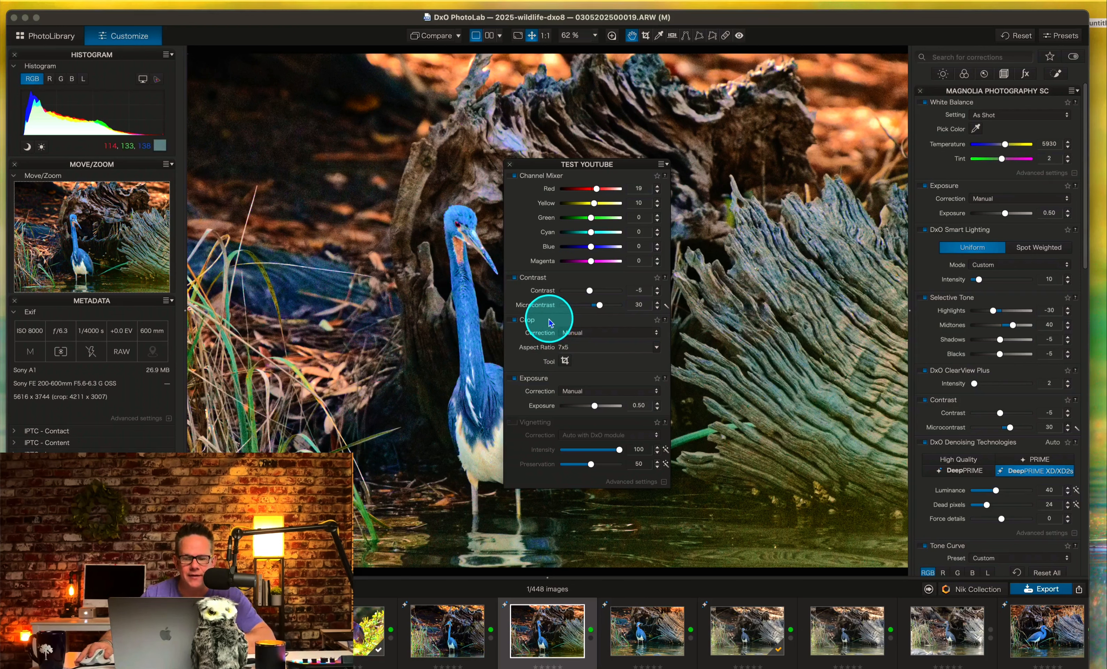
Reorder the Test youtube palette so Crop comes first and Contrast sits directly above Channel Mixer.
drag(549, 322, 552, 191)
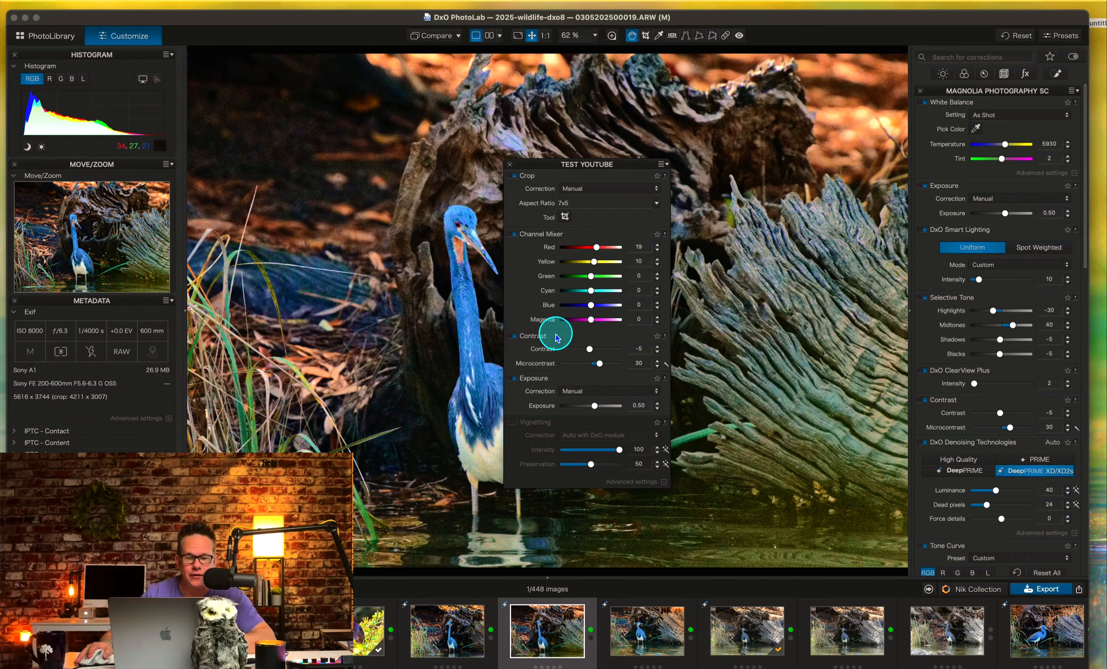
drag(558, 337, 558, 240)
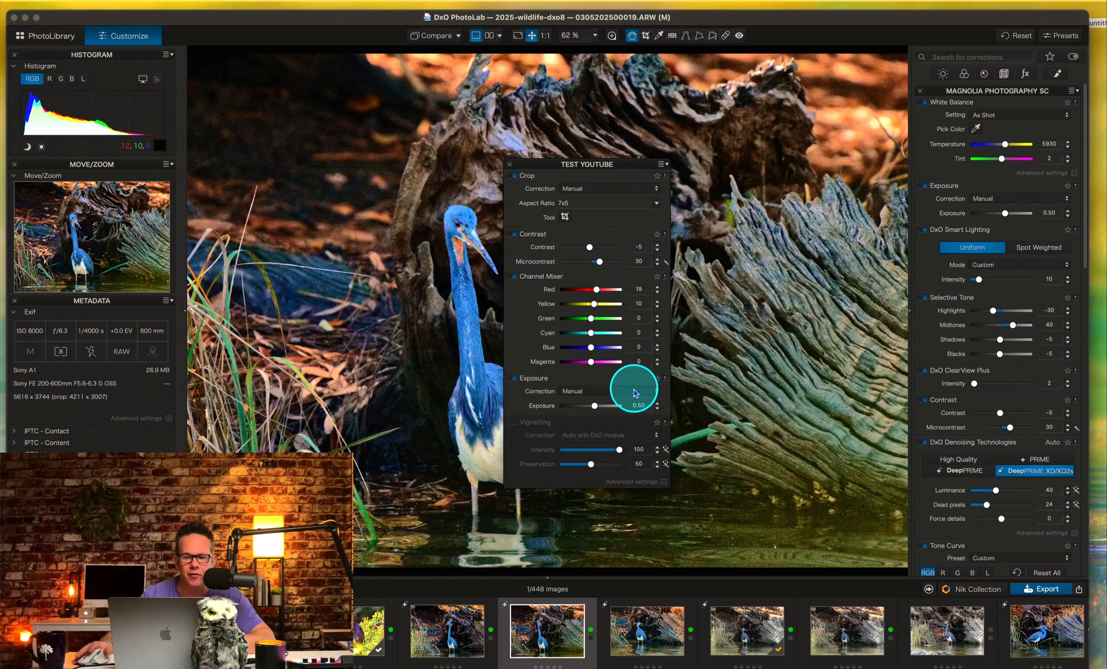
Move the floating Test youtube palette farther across the photo.
drag(546, 162, 683, 149)
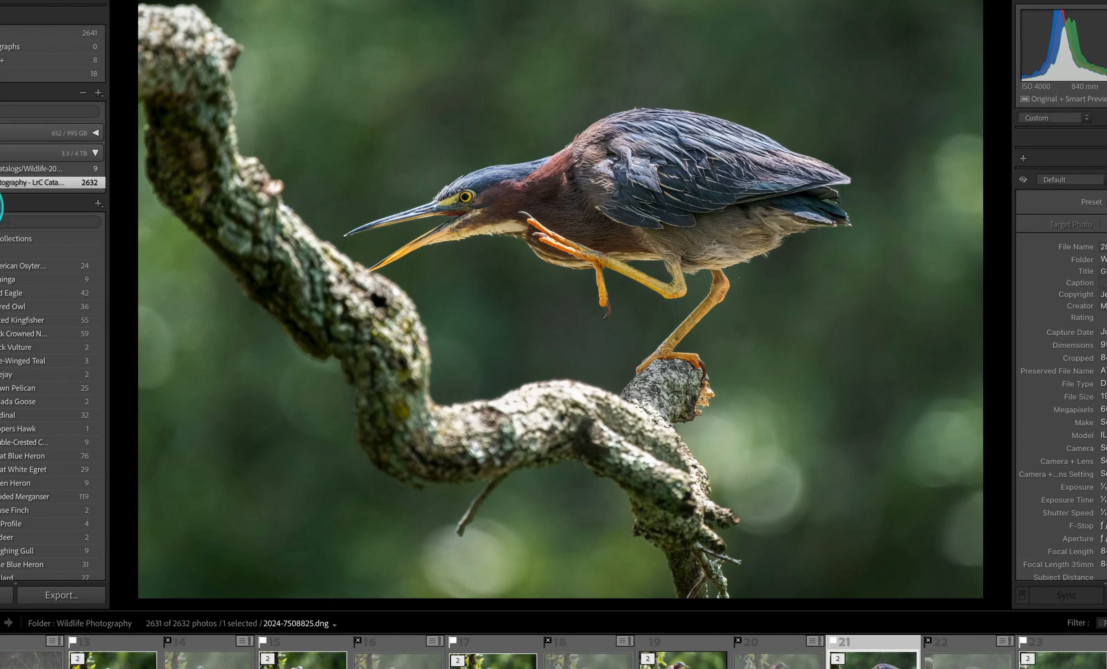
Switch to the Lightroom Classic catalog and look through its list of bird and wildlife collections.
scroll(8, 329, down, 1)
scroll(8, 328, down, 4)
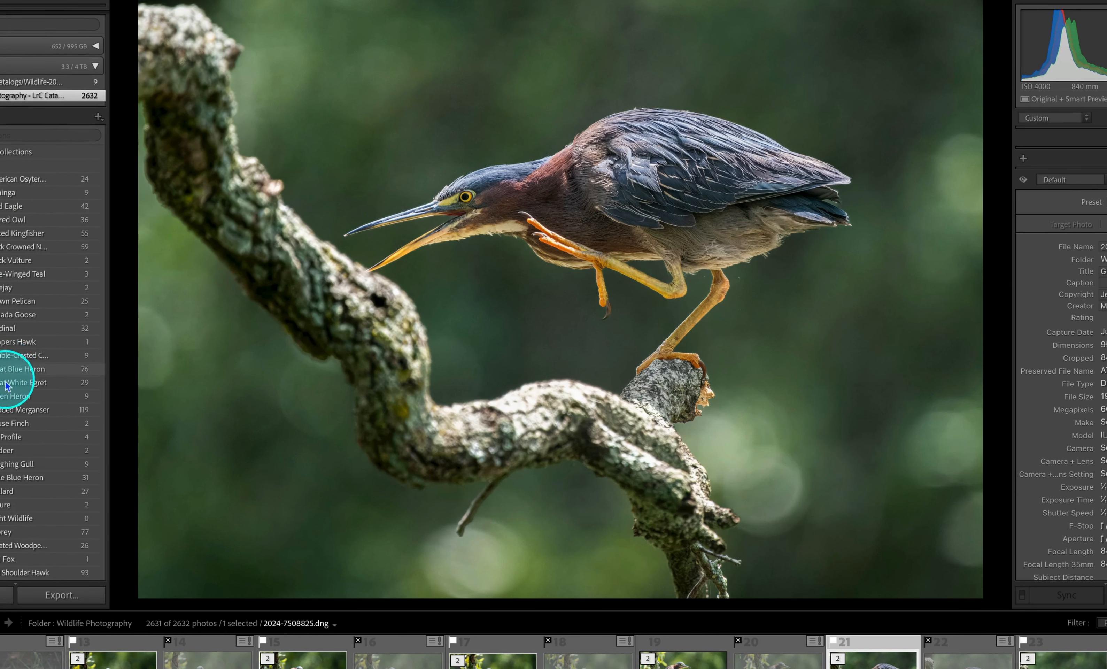
scroll(8, 374, down, 4)
scroll(7, 395, down, 5)
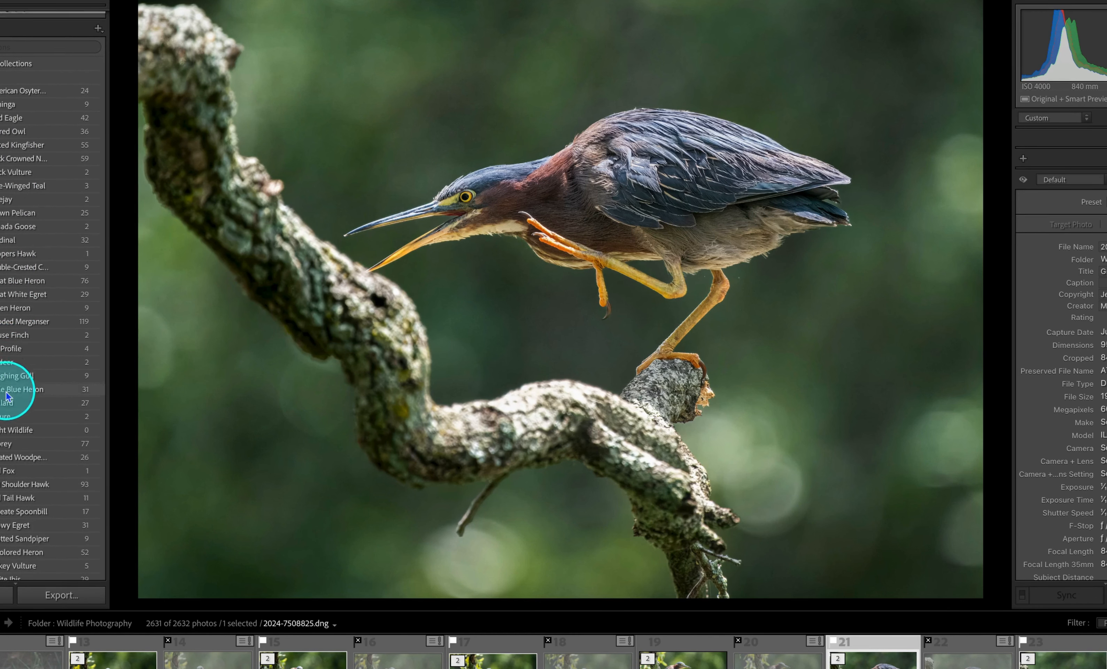
scroll(8, 399, down, 2)
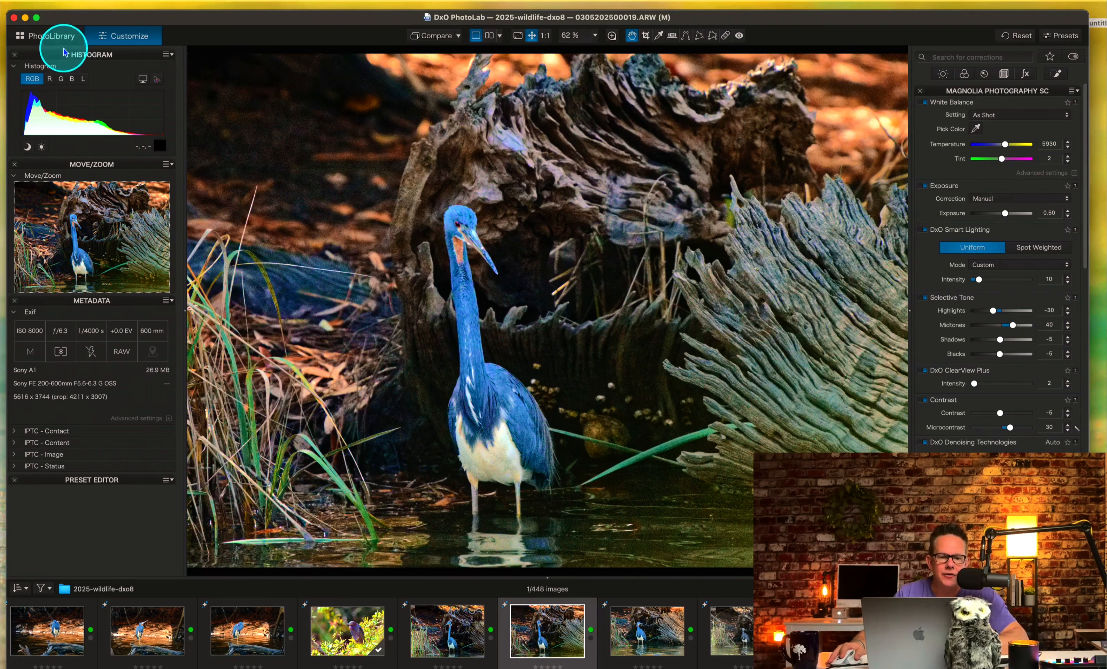
Return to the DxO PhotoLab library and browse the photos in the Belted Kingfisher project.
click(45, 36)
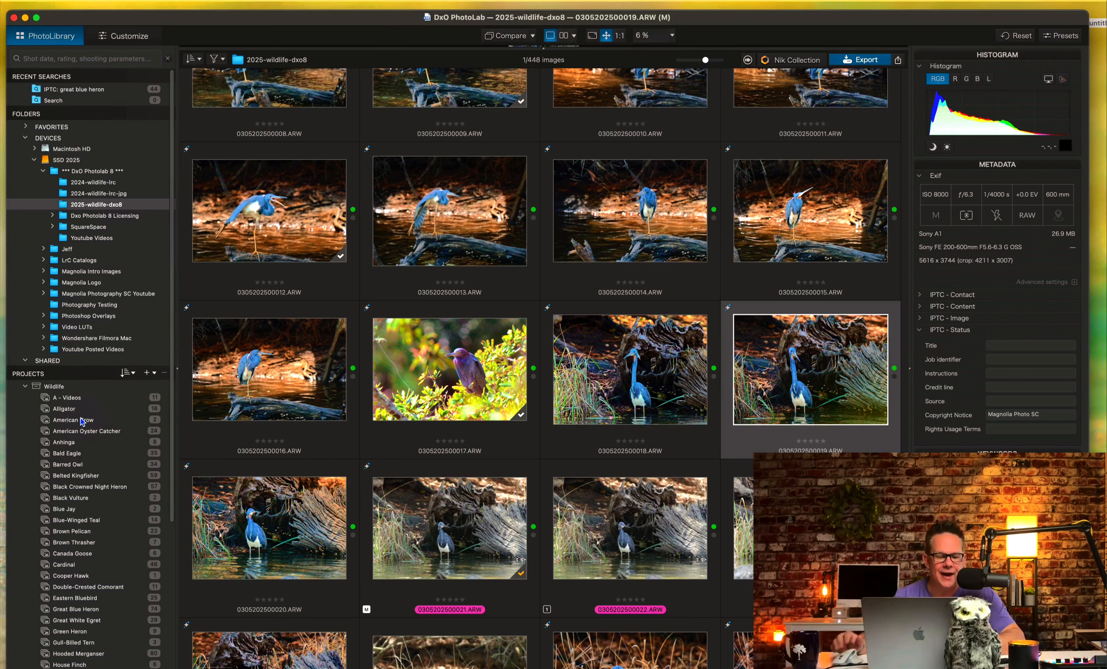
click(80, 418)
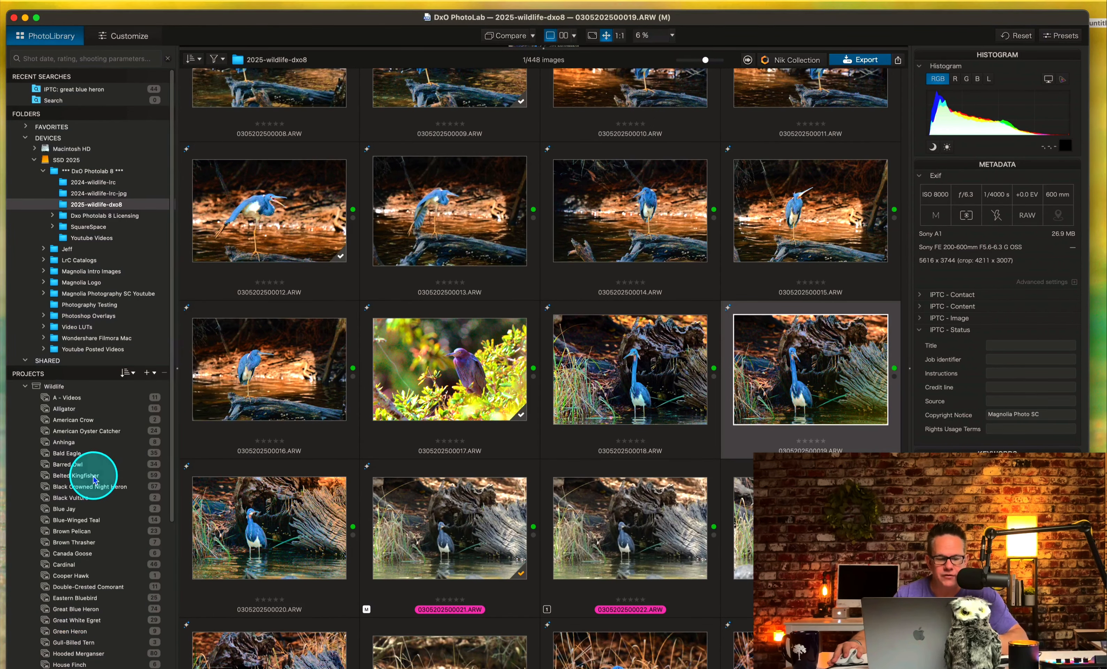
click(86, 476)
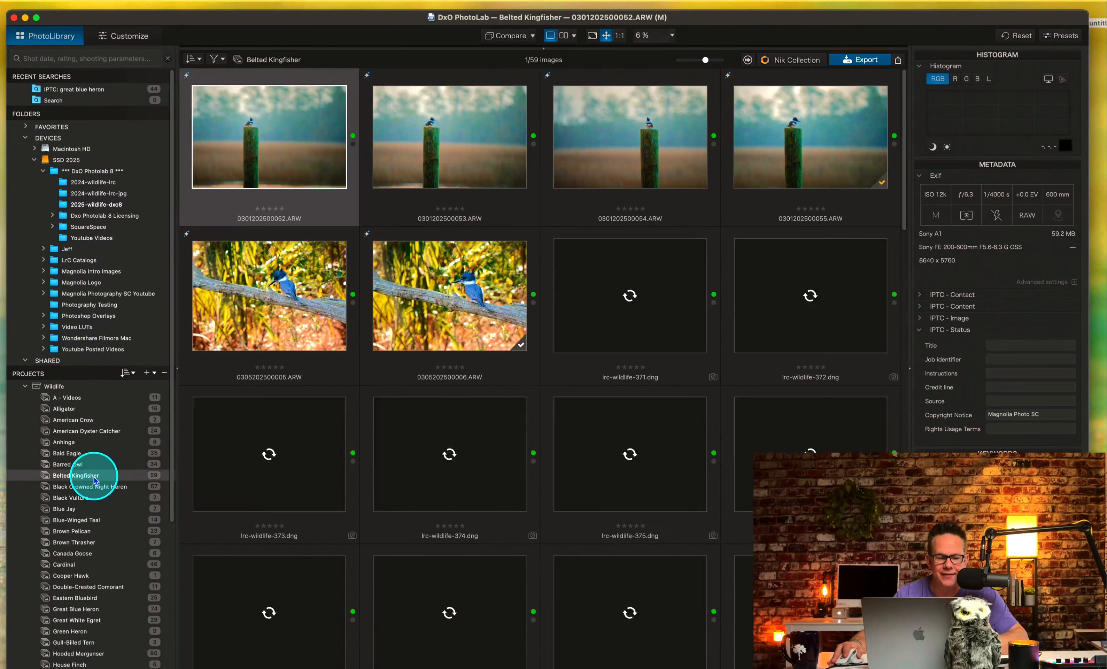
scroll(572, 429, down, 10)
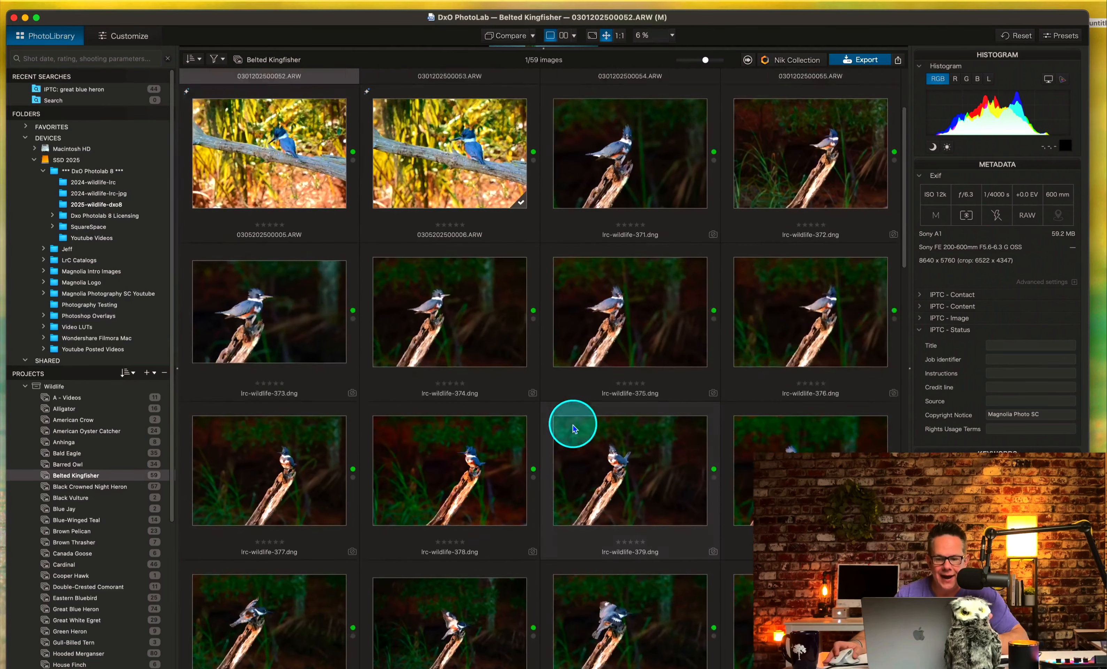
scroll(573, 427, down, 12)
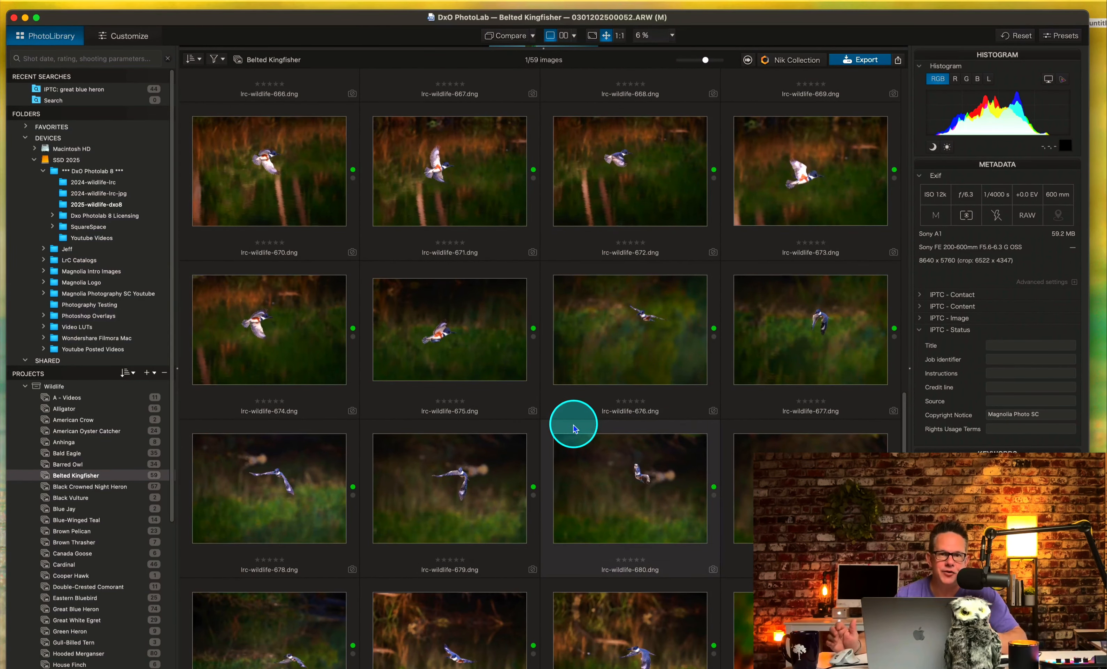
mouse_move(574, 428)
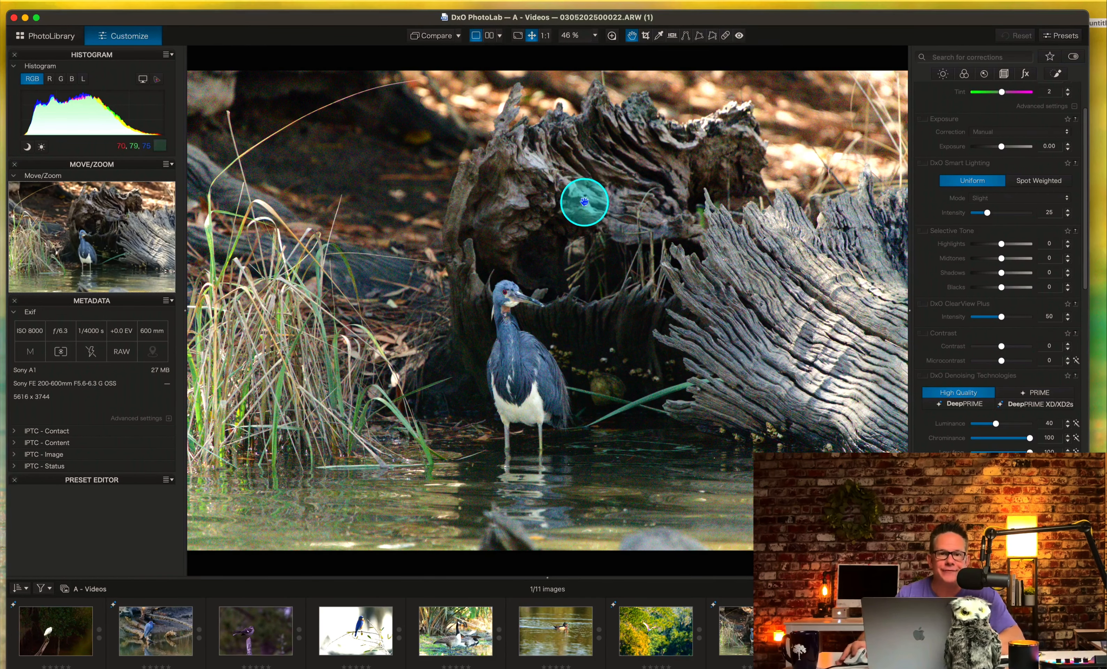
Turn on the Loupe and position it over the heron to inspect the noise around its head.
click(611, 37)
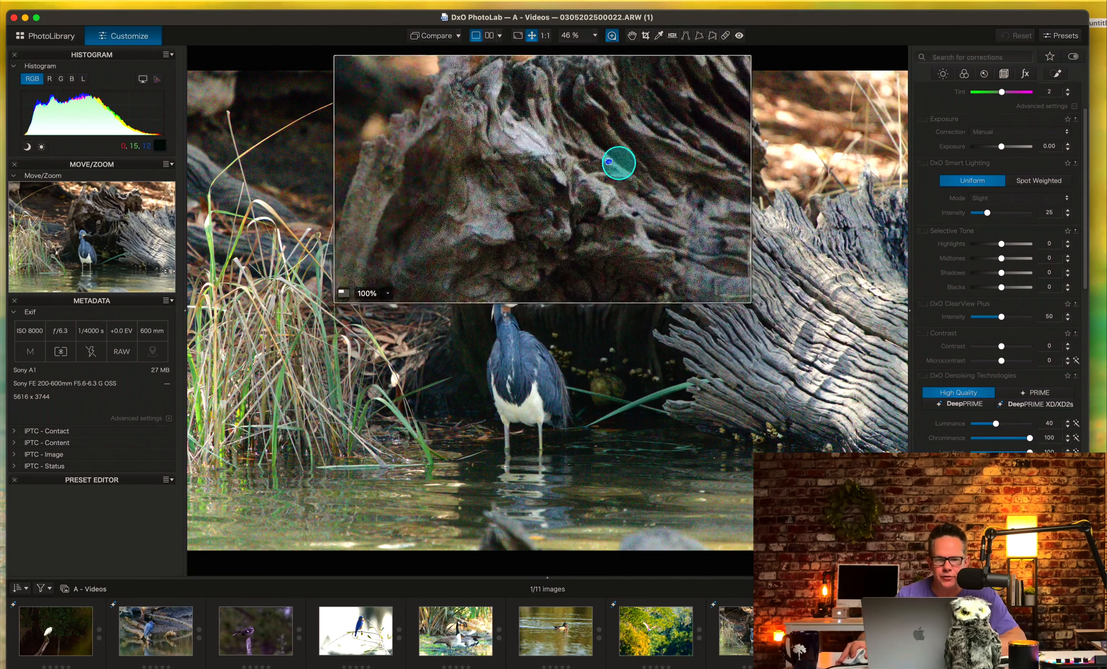
drag(463, 371, 630, 316)
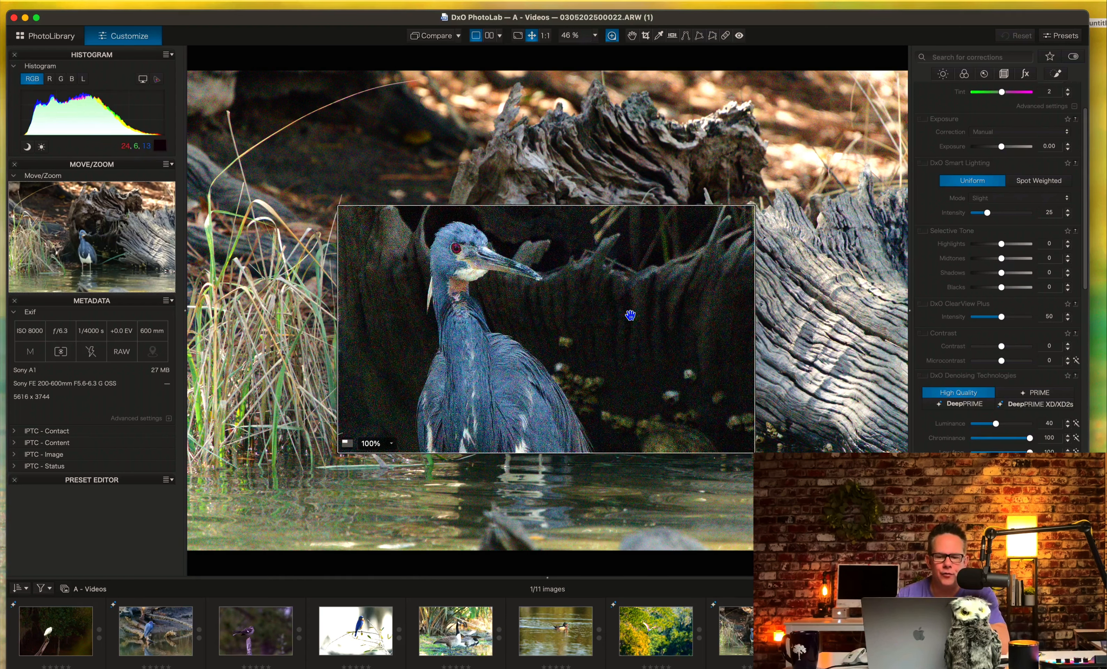
drag(630, 306, 324, 435)
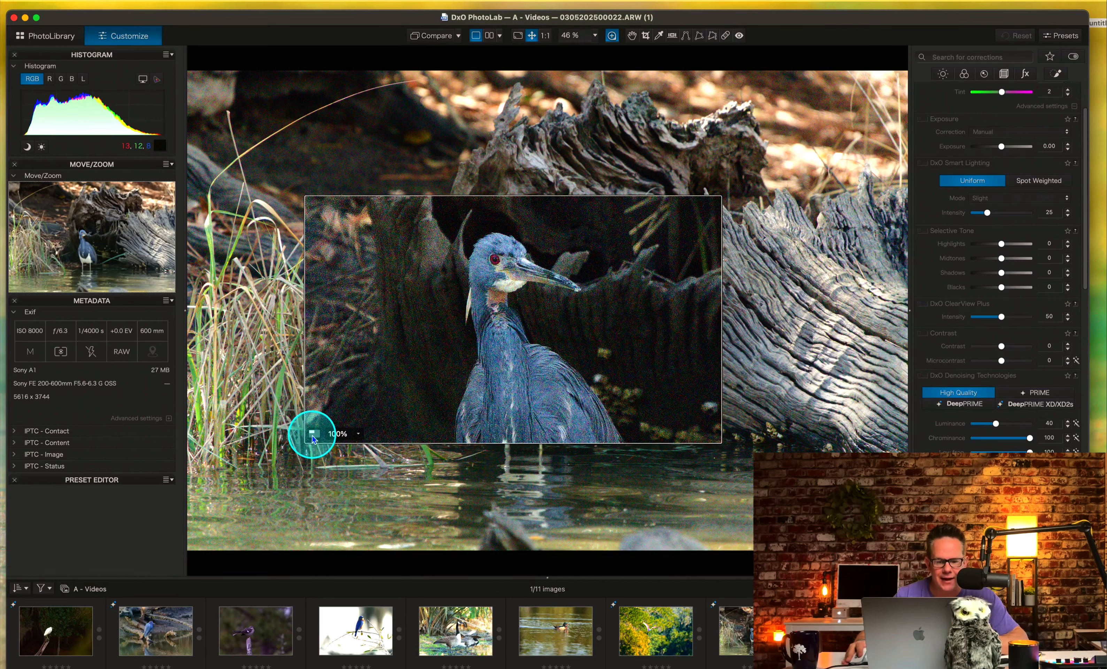
Compare the small and large Loupe sizes, return to the large one, and keep its magnification at 100%.
click(313, 434)
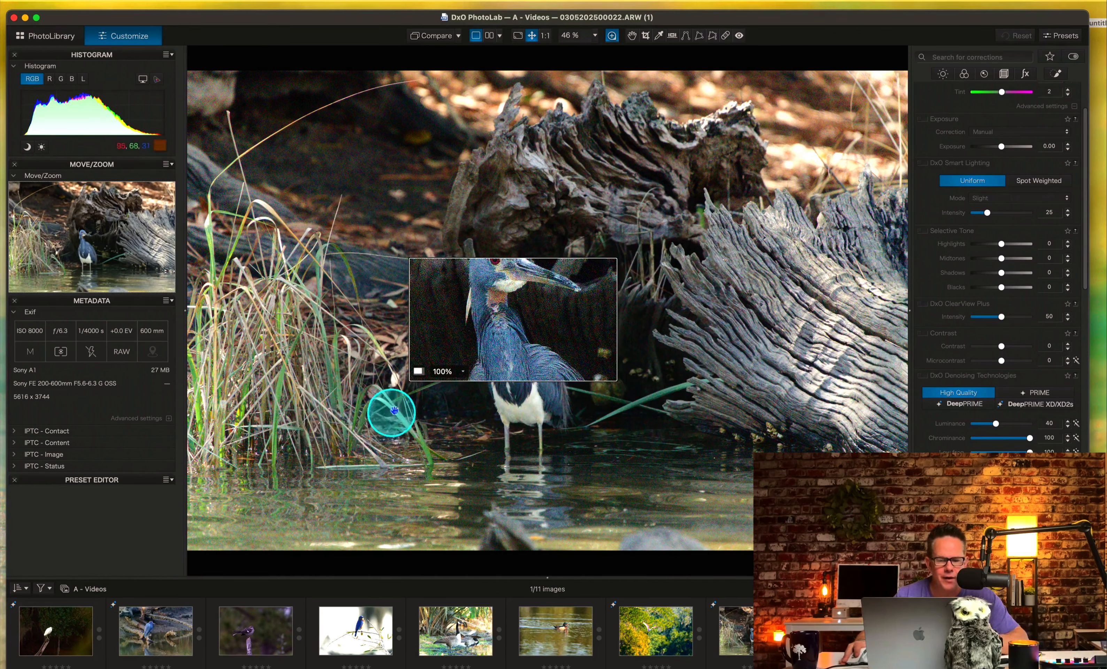
click(418, 376)
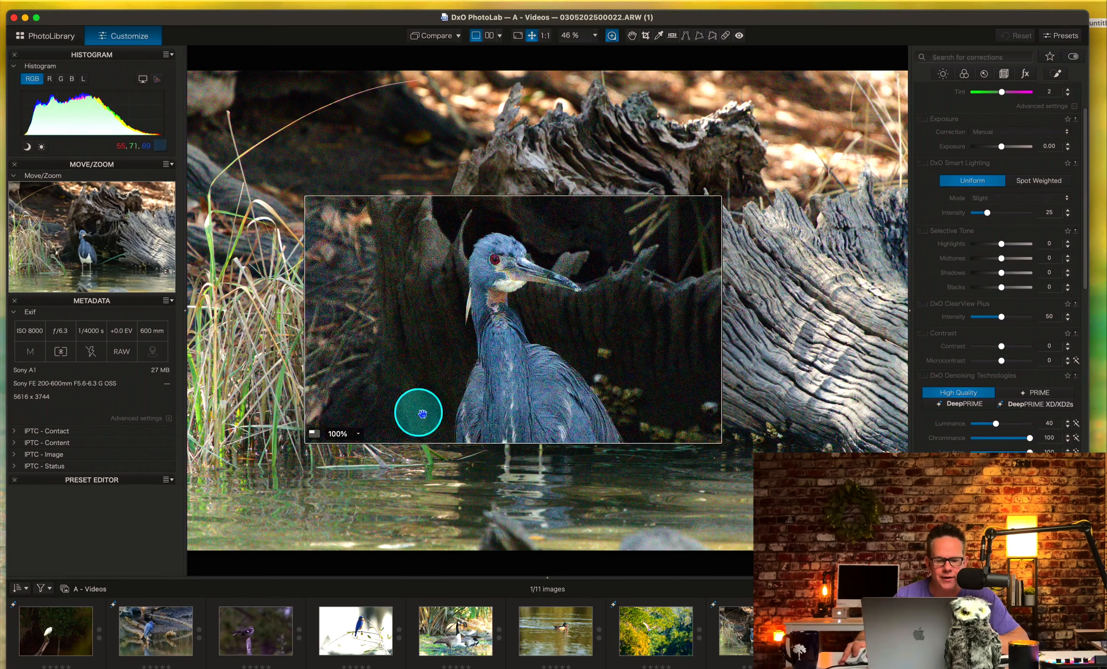
click(360, 434)
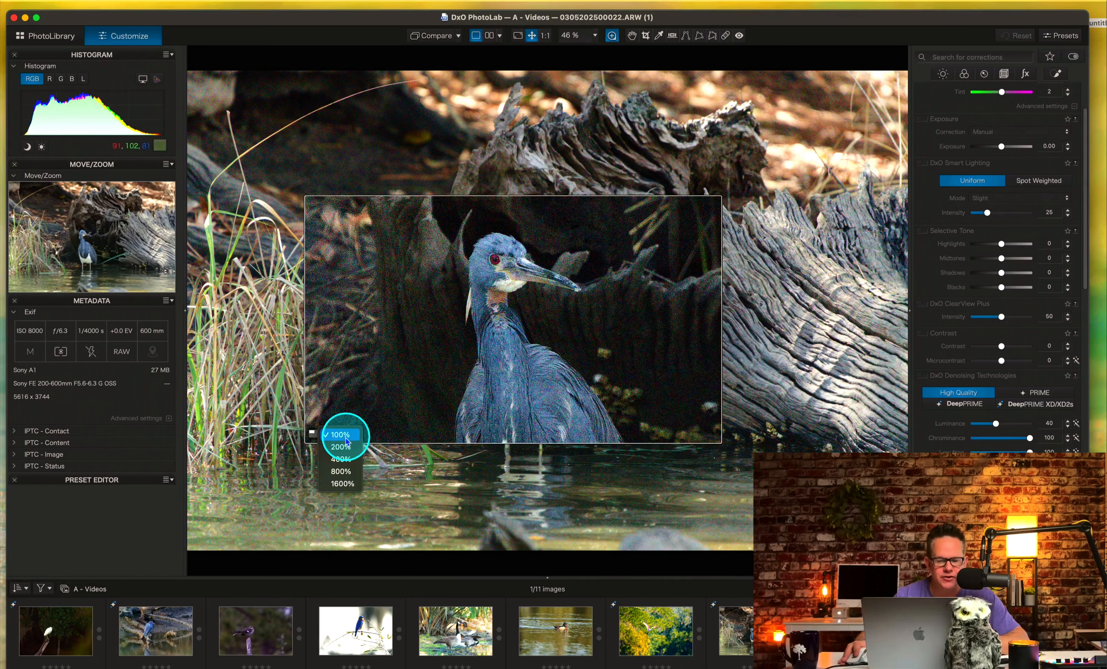
click(341, 434)
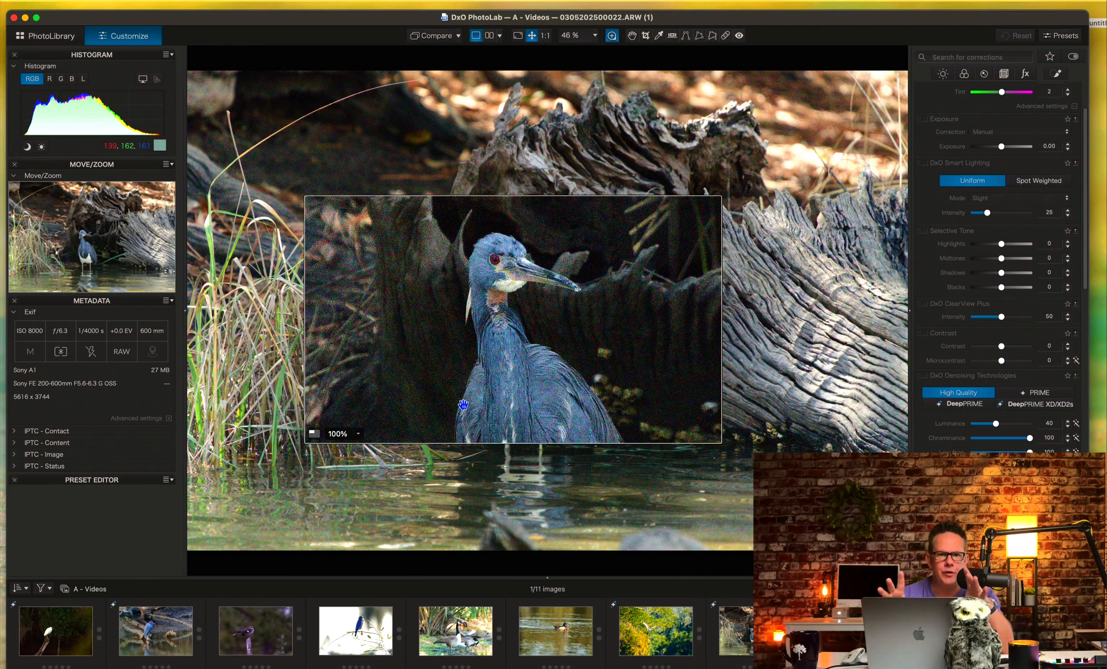
Reposition the Loupe over the heron's upper body and apply DeepPRIME XD/XD2s denoising to the photo.
drag(469, 432, 514, 397)
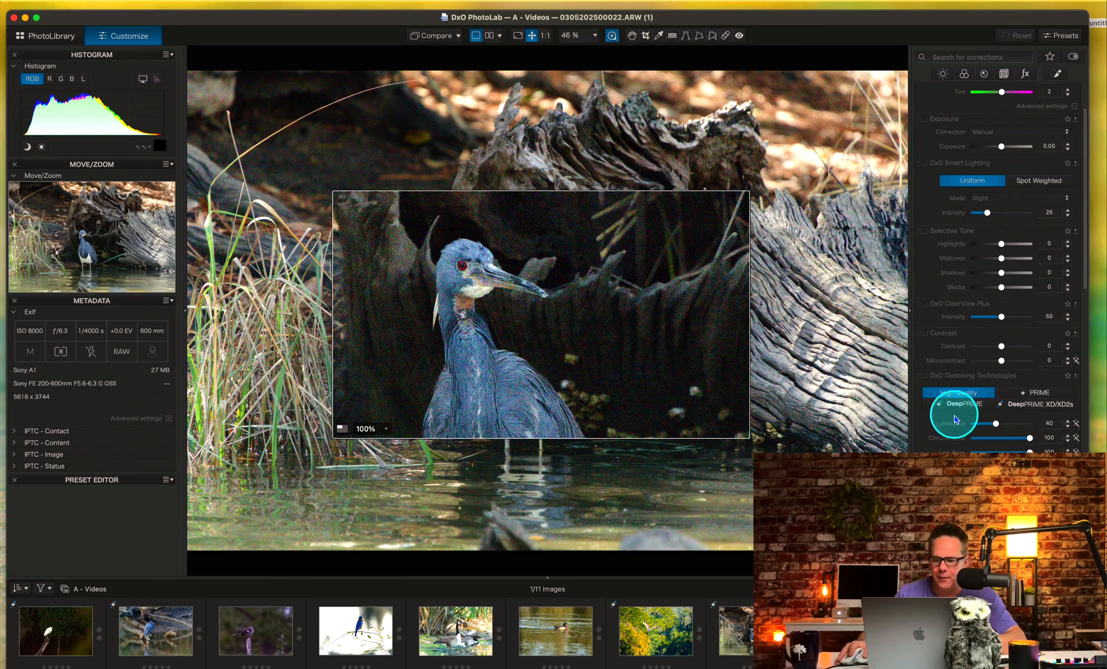
click(1026, 405)
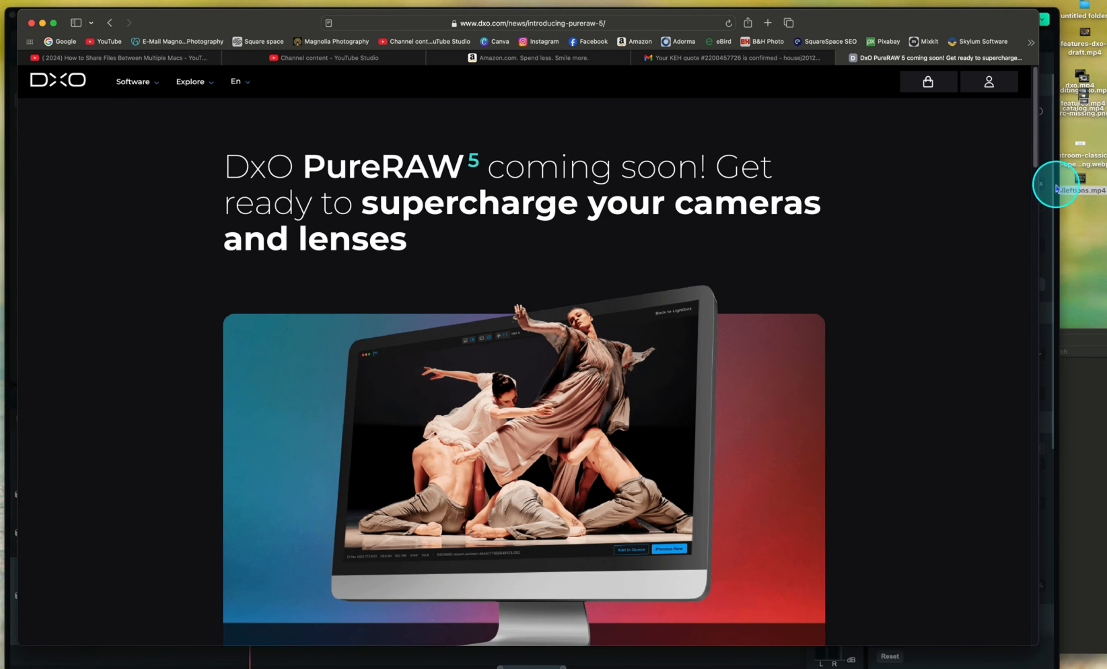
Switch to the web browser and read the DxO PureRAW 5 announcement, including what is new.
scroll(1036, 194, down, 5)
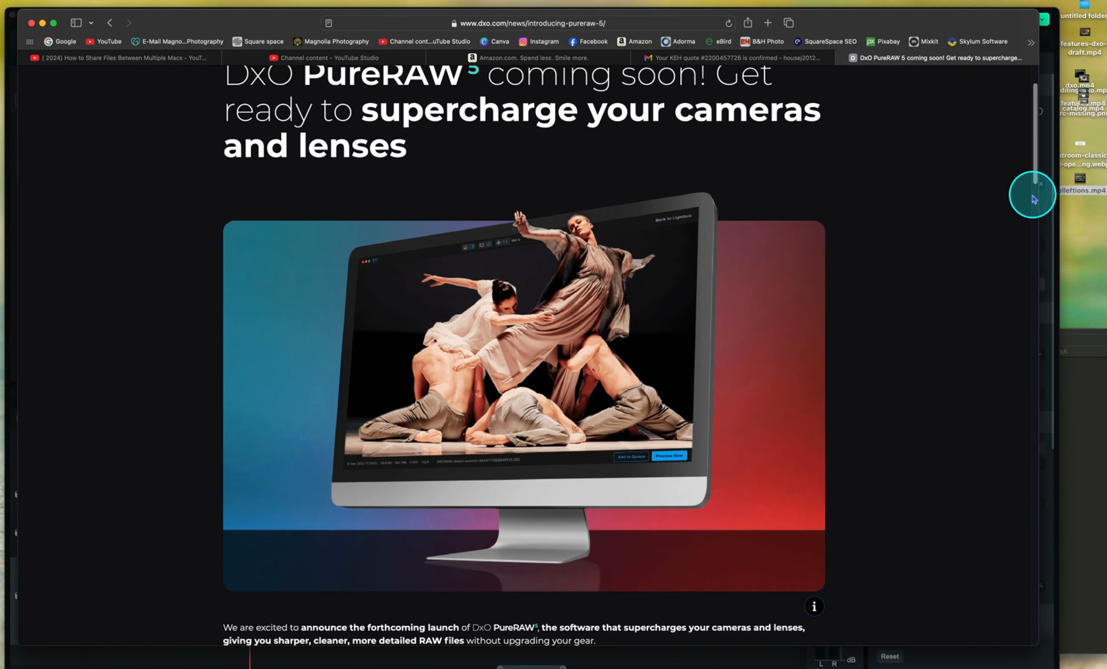
scroll(1033, 200, down, 4)
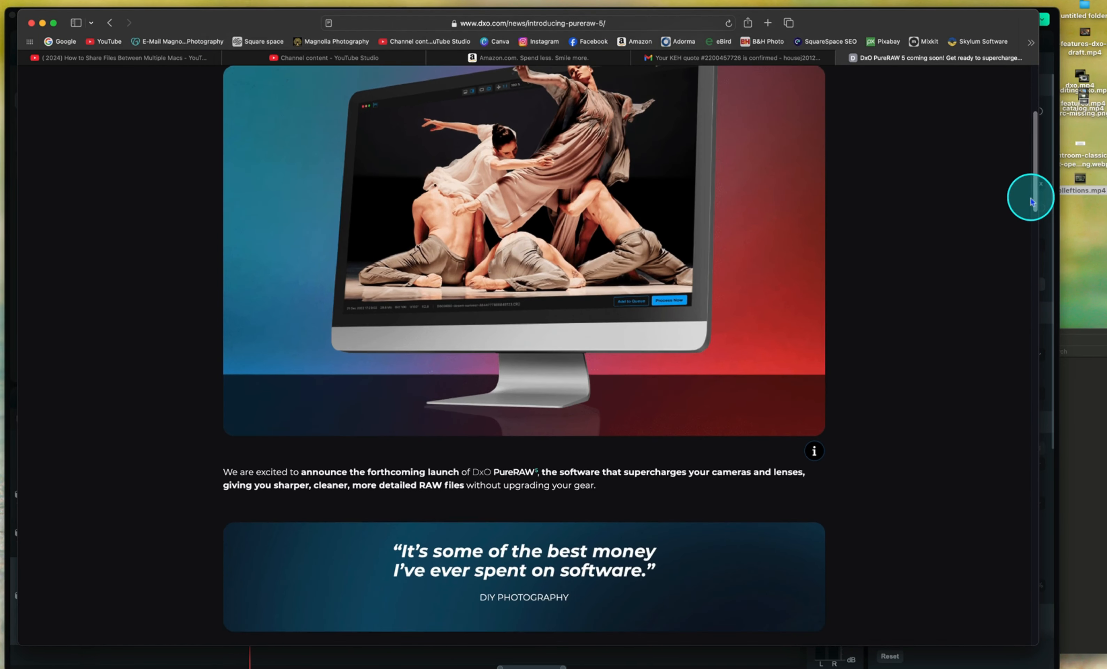
scroll(1033, 201, down, 4)
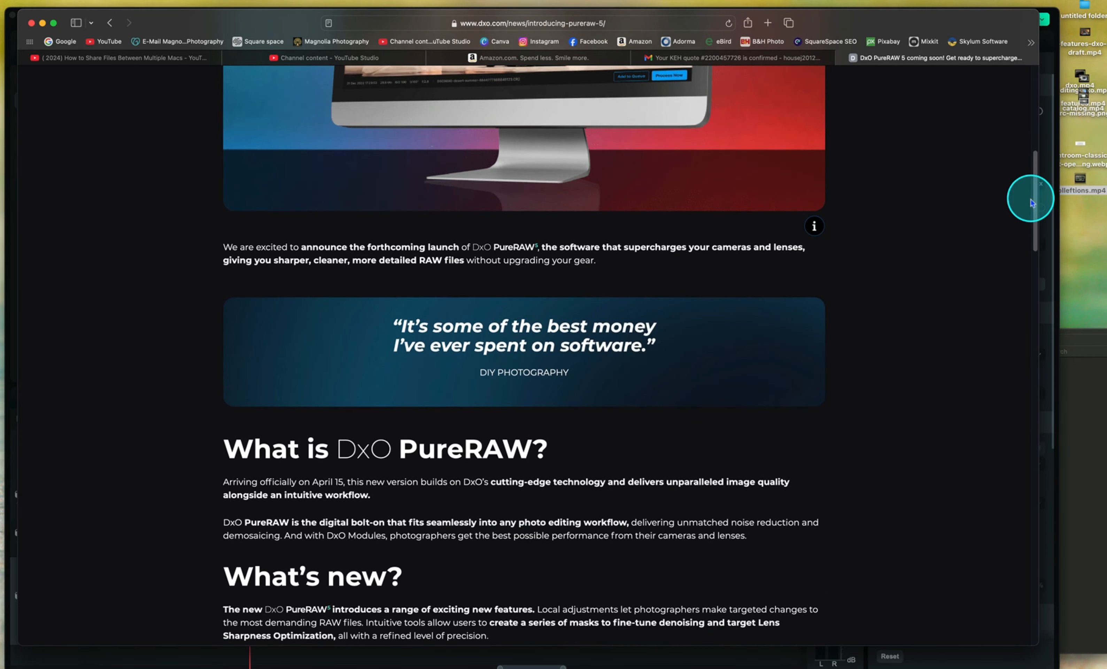
scroll(1032, 204, down, 2)
scroll(1030, 199, down, 5)
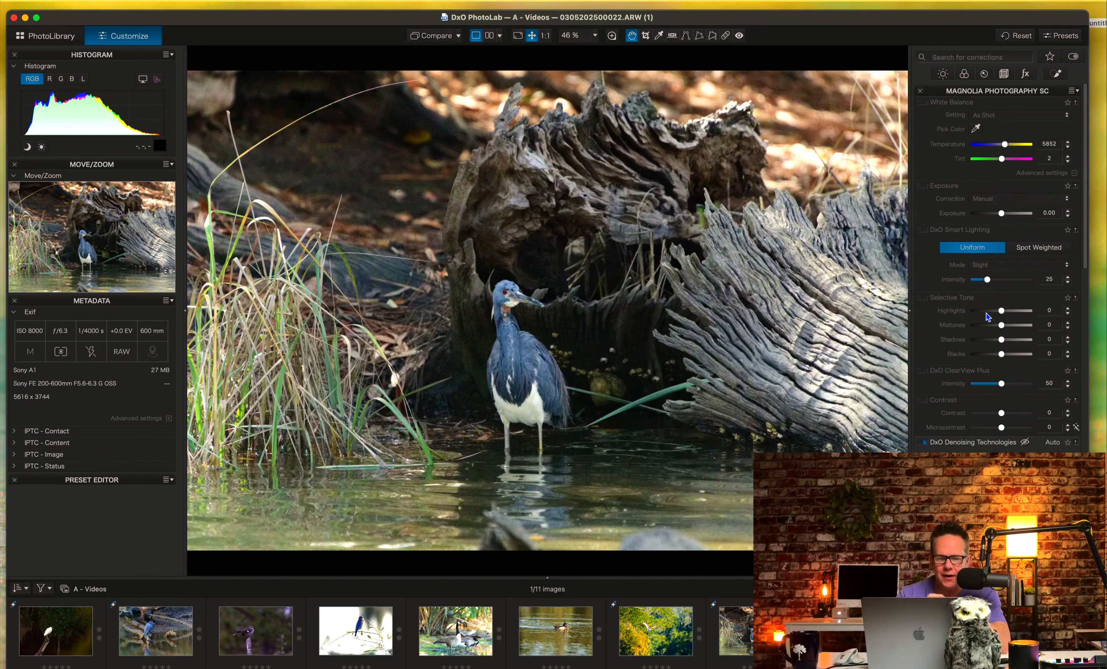
Toggle DxO Smart Lighting on and off repeatedly to compare its effect on the heron photo.
click(923, 229)
click(923, 229)
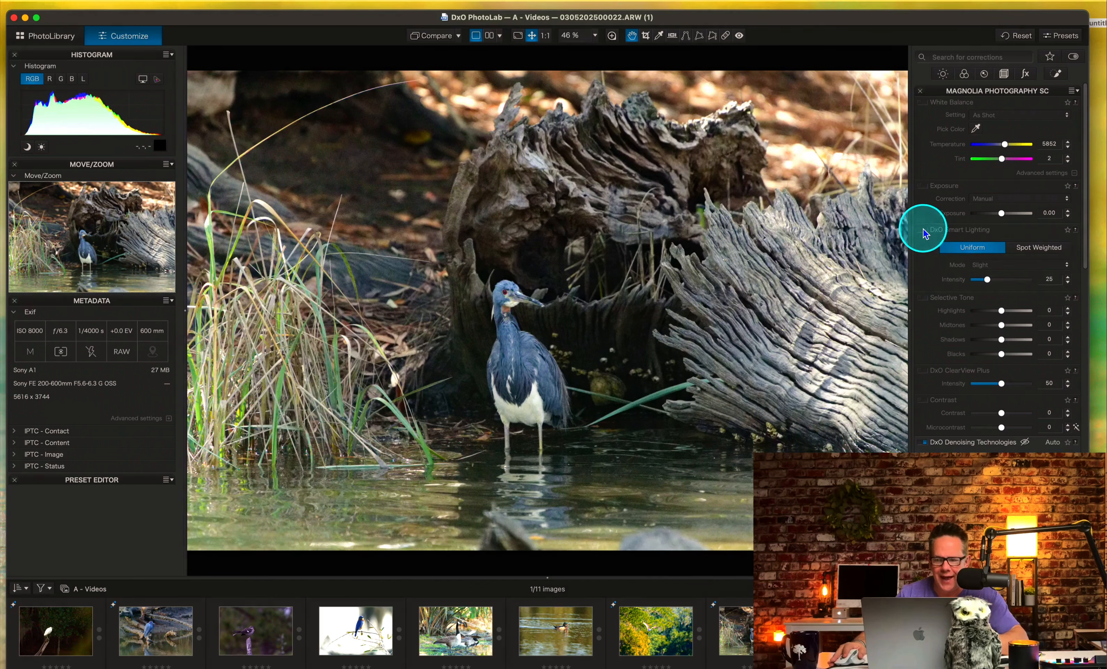
click(923, 229)
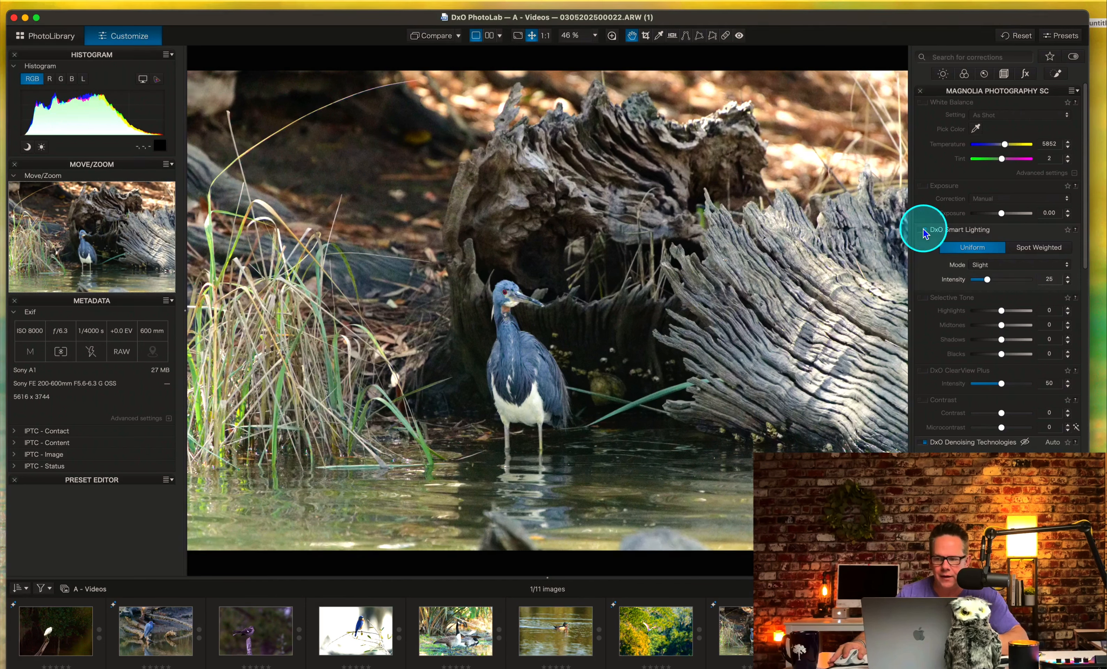
click(922, 229)
click(923, 229)
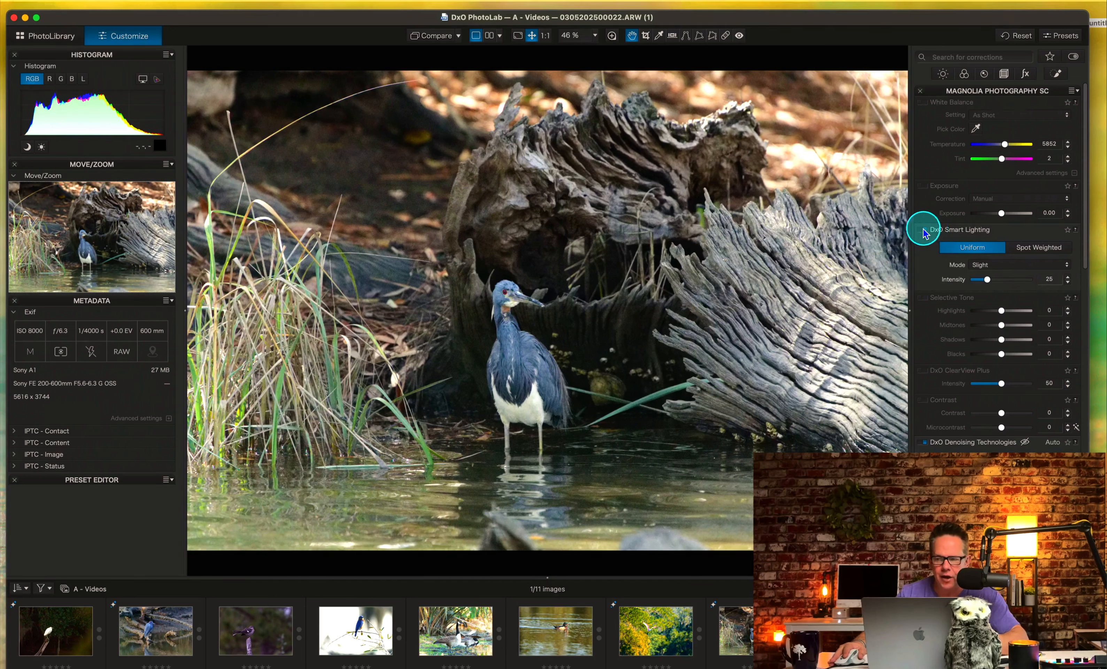
click(923, 229)
click(923, 229)
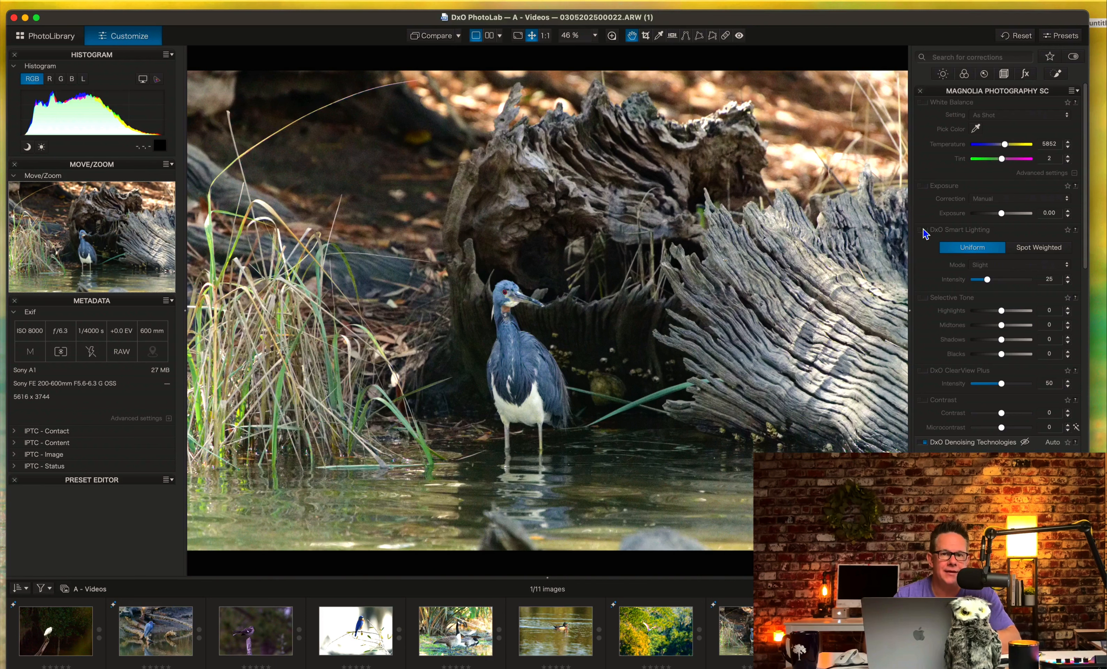
Enable DxO Smart Lighting in Uniform mode and try adjusting its intensity and the photo's exposure.
click(924, 231)
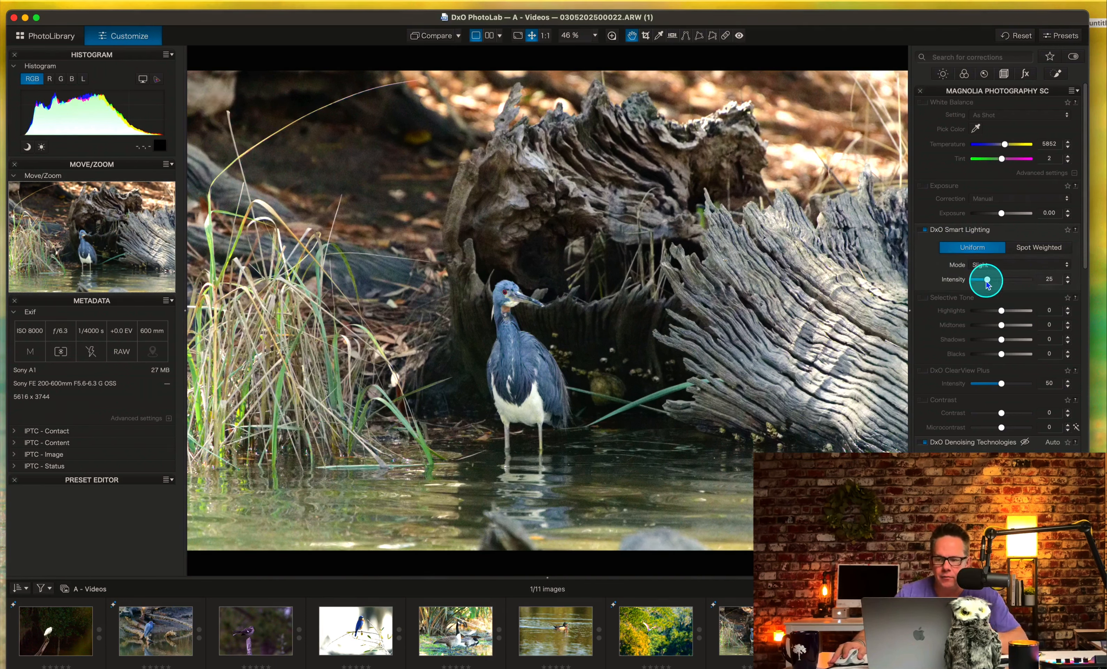
drag(987, 279, 986, 253)
mouse_move(999, 214)
mouse_down()
mouse_move(986, 215)
mouse_move(998, 216)
mouse_up()
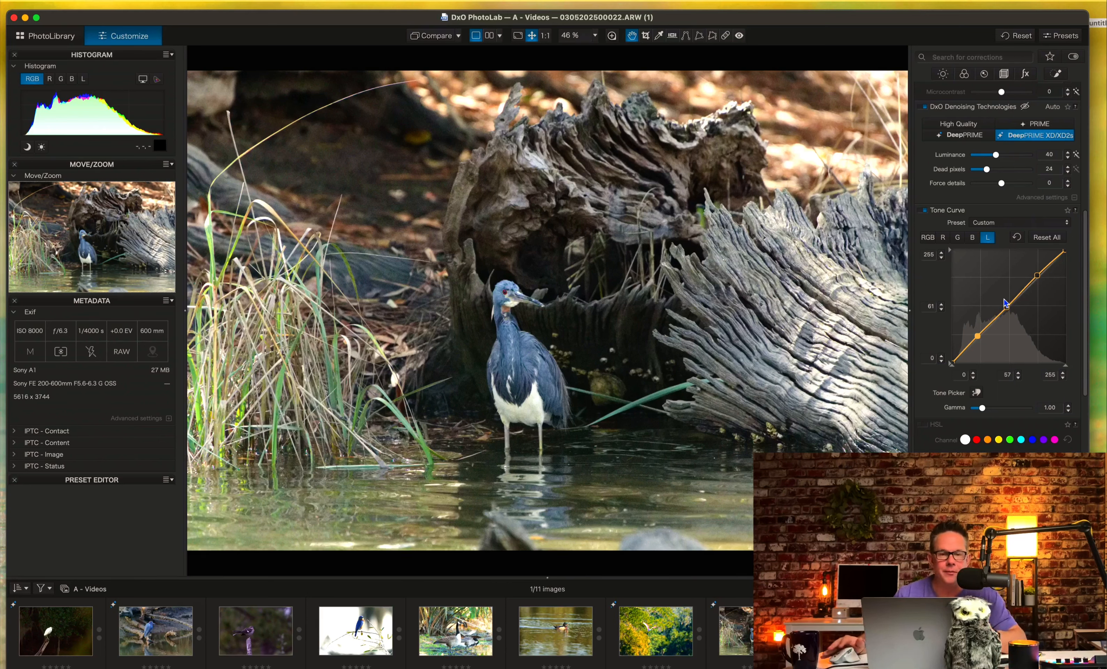
Reset all tone curve channels and view the RGB, red, green, blue and luminance curves in turn.
click(1036, 237)
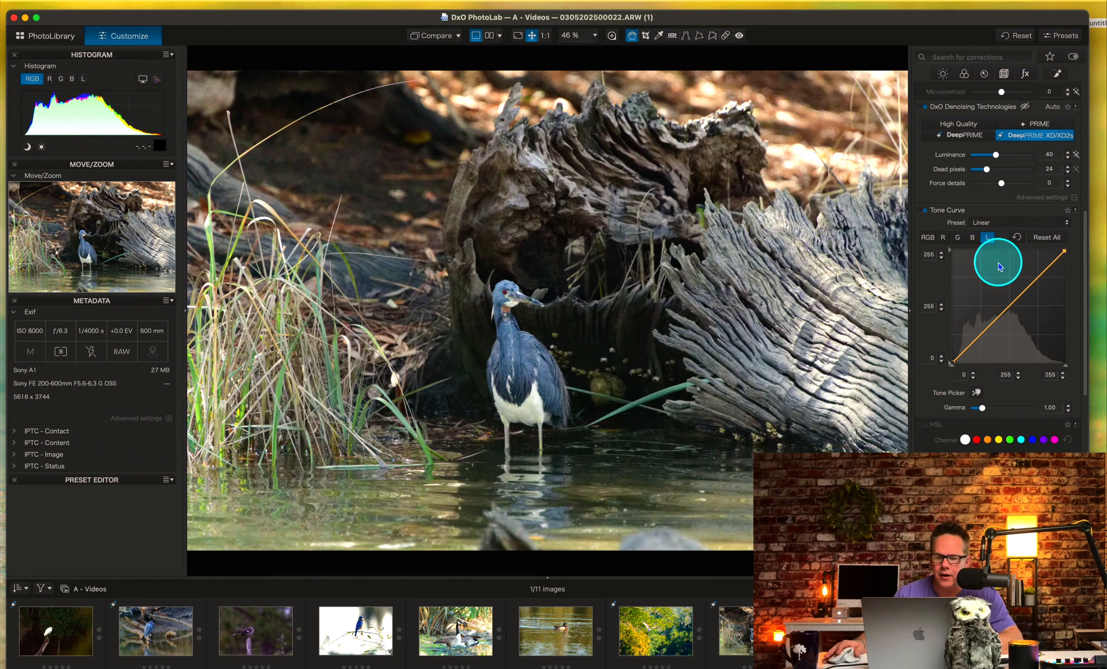
click(928, 237)
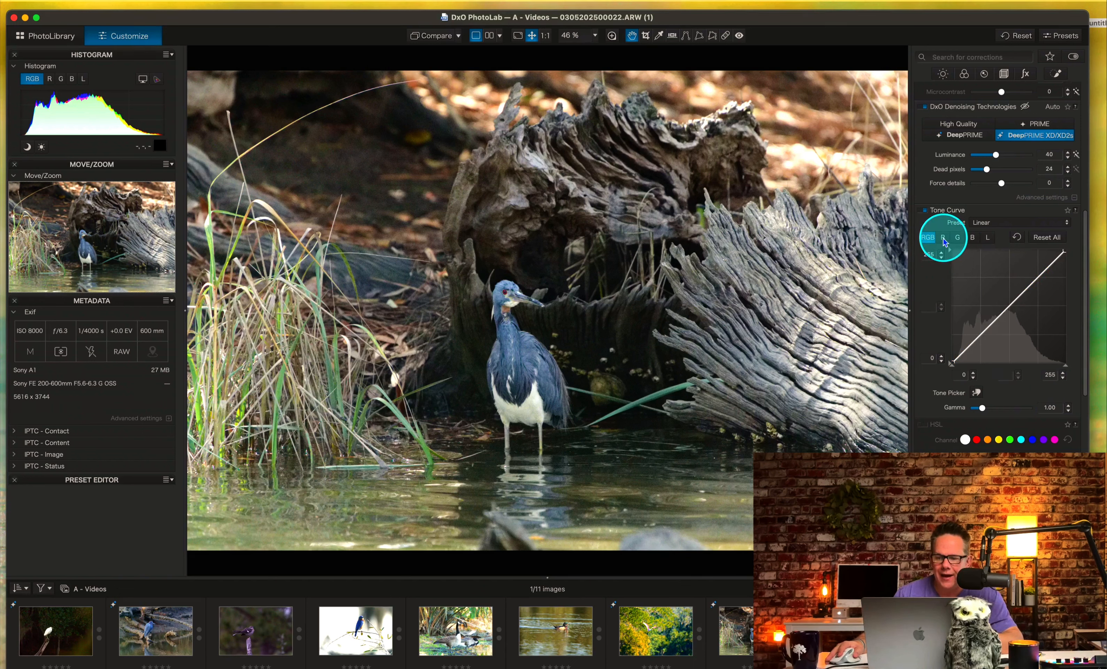
click(944, 238)
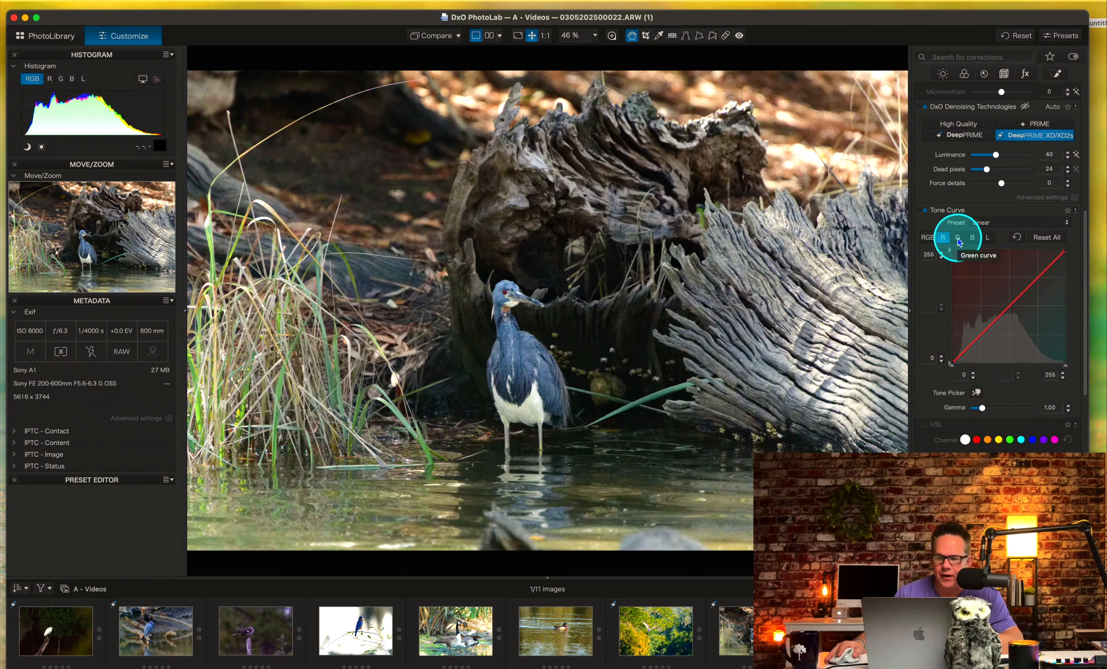
click(959, 238)
click(972, 238)
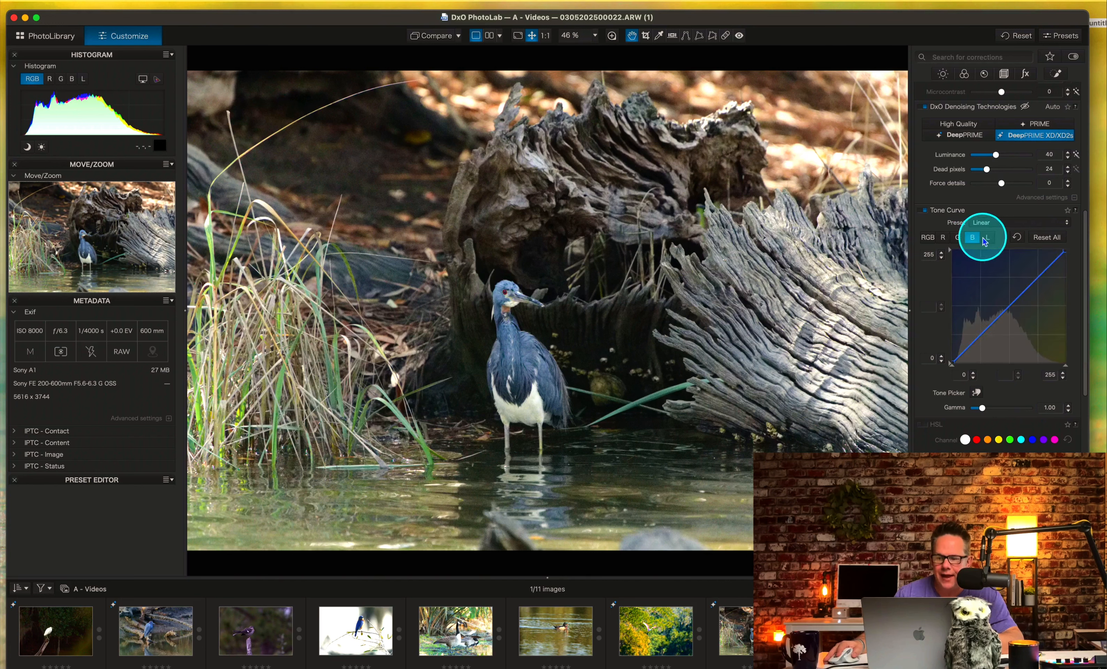
click(987, 237)
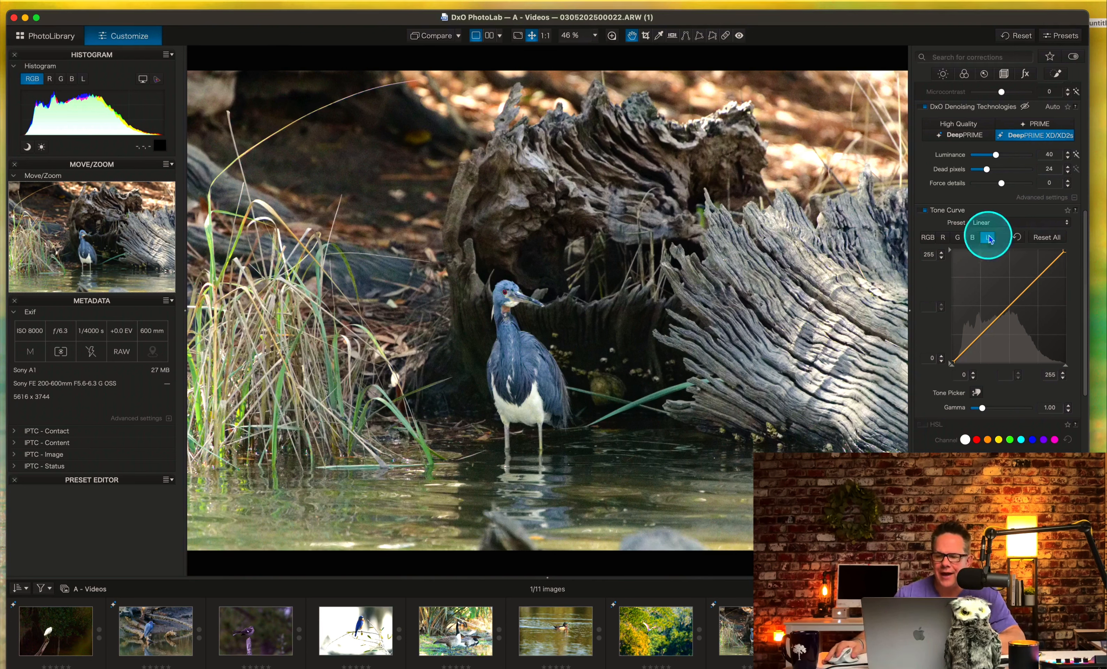
Try the Strong Contrast (Luma) and Light Contrast (Luma) tone curve presets on the heron photo, and reset all curves.
click(1002, 222)
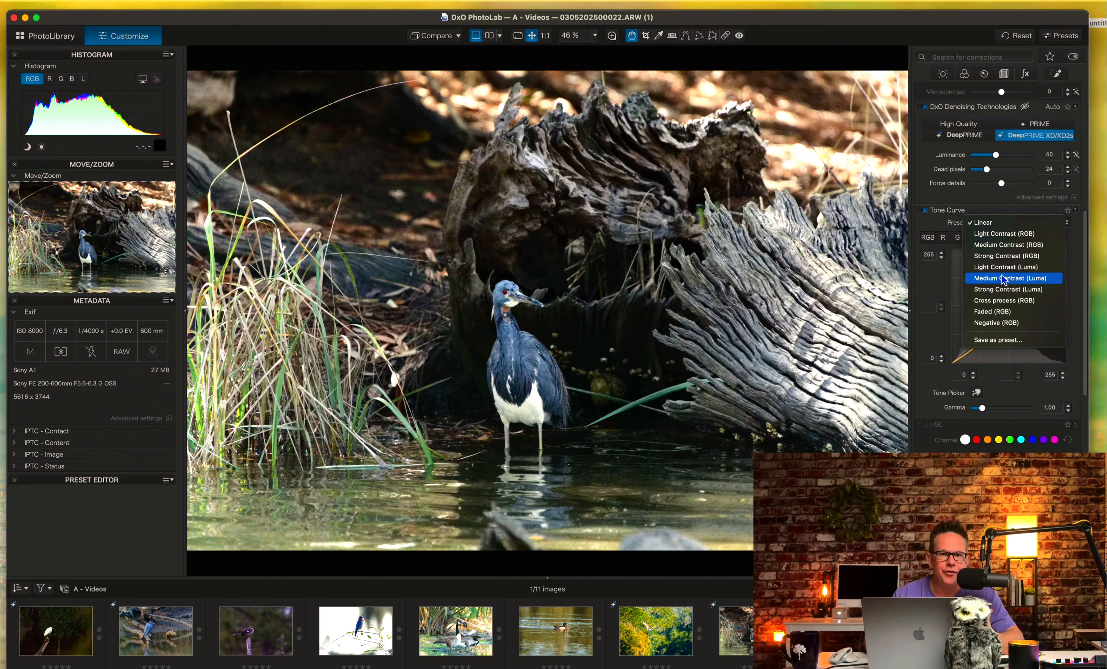
click(992, 288)
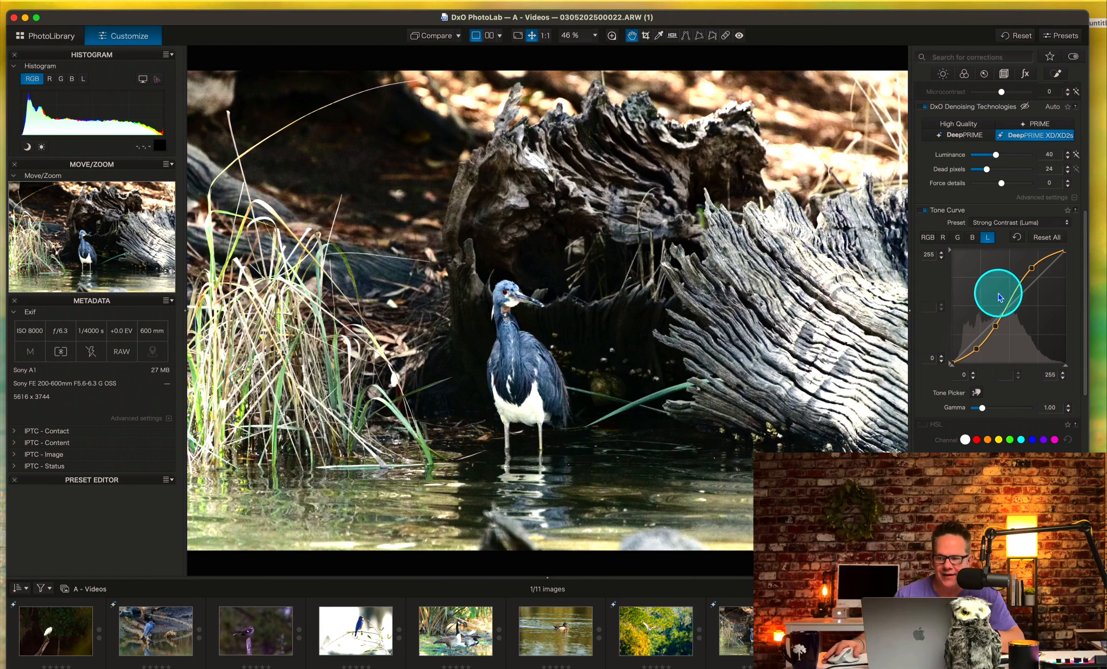
click(1060, 222)
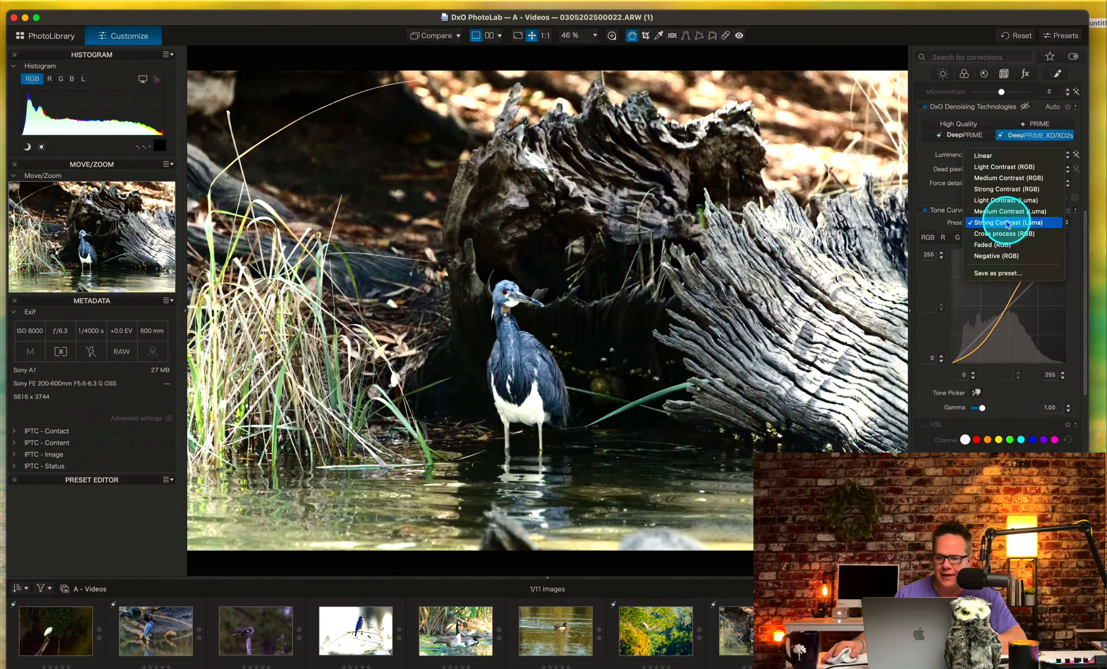
click(1001, 200)
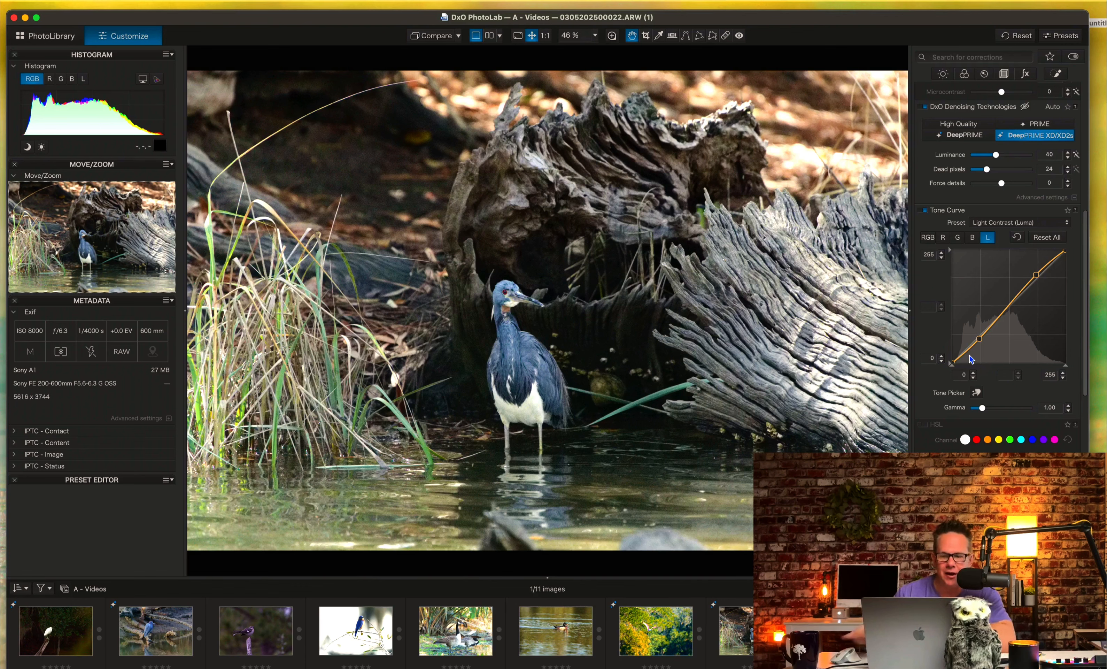
click(1068, 223)
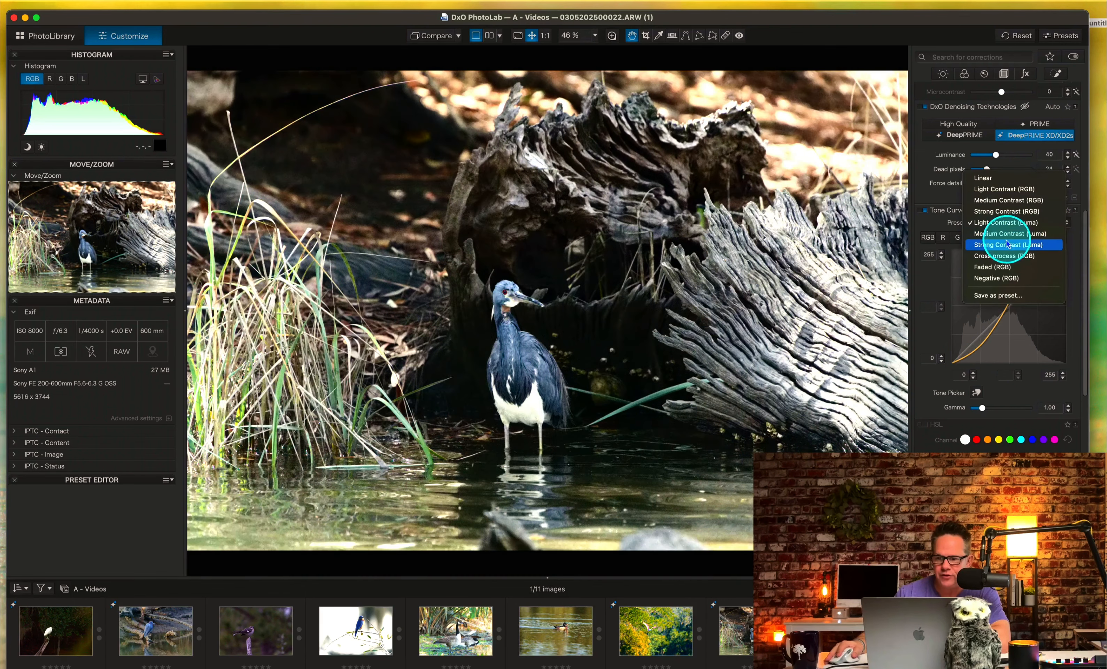
click(1005, 245)
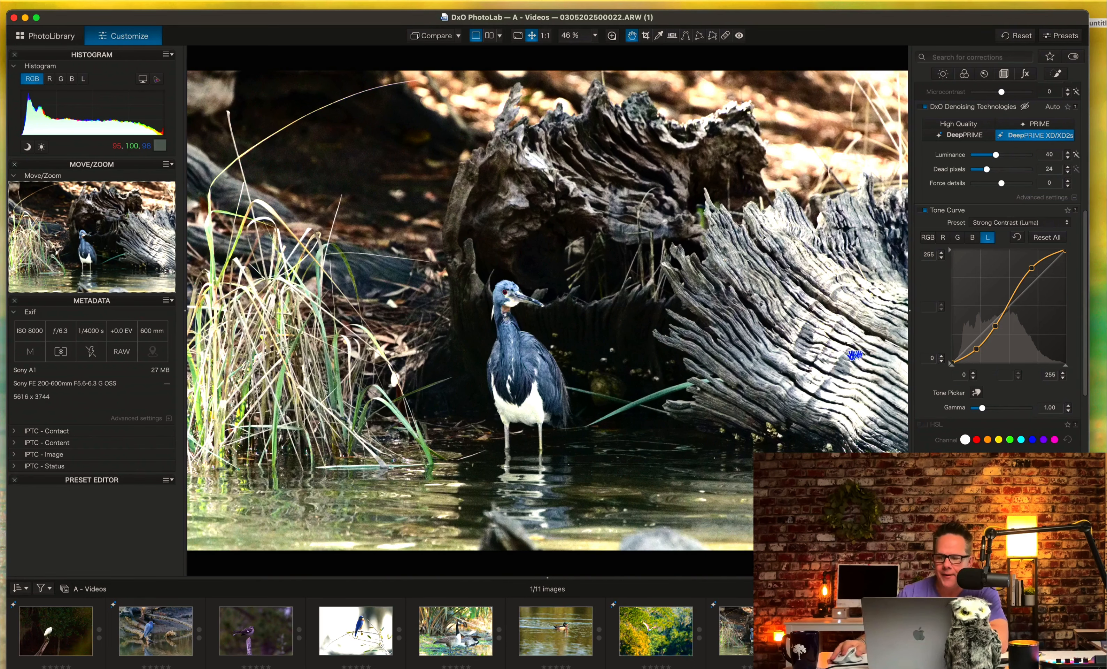
click(1042, 237)
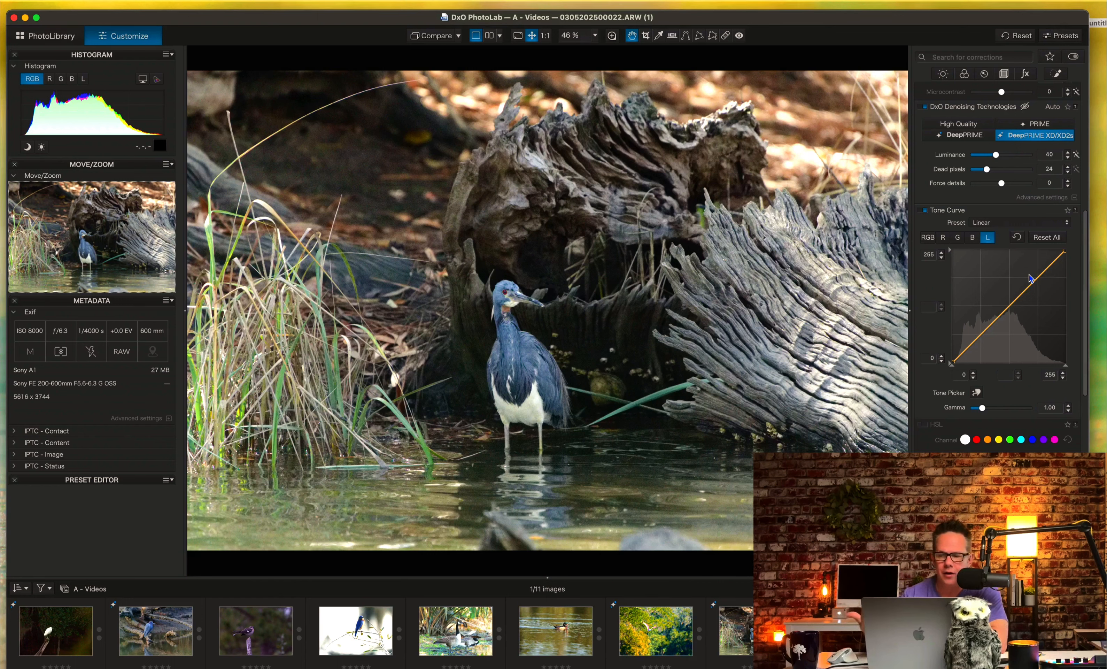
Try a luminance curve with its white point at 252 and added highlight, midtone and shadow points, and reset all curves.
click(1069, 266)
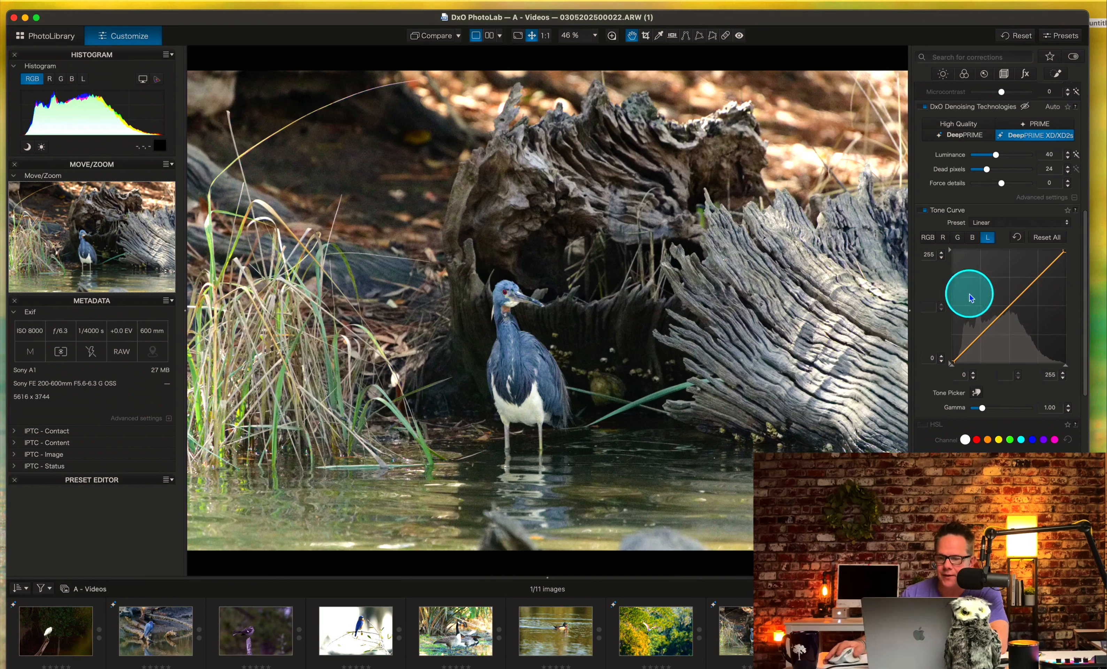
click(1065, 249)
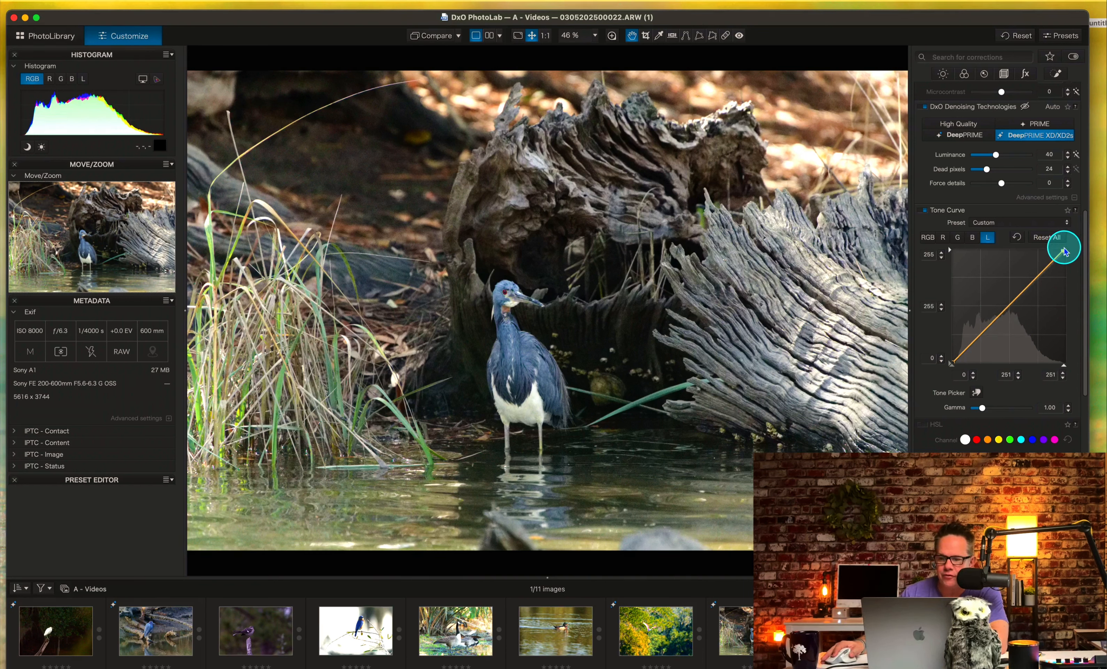
mouse_move(1065, 252)
mouse_down()
mouse_move(1046, 247)
mouse_move(1064, 242)
mouse_up()
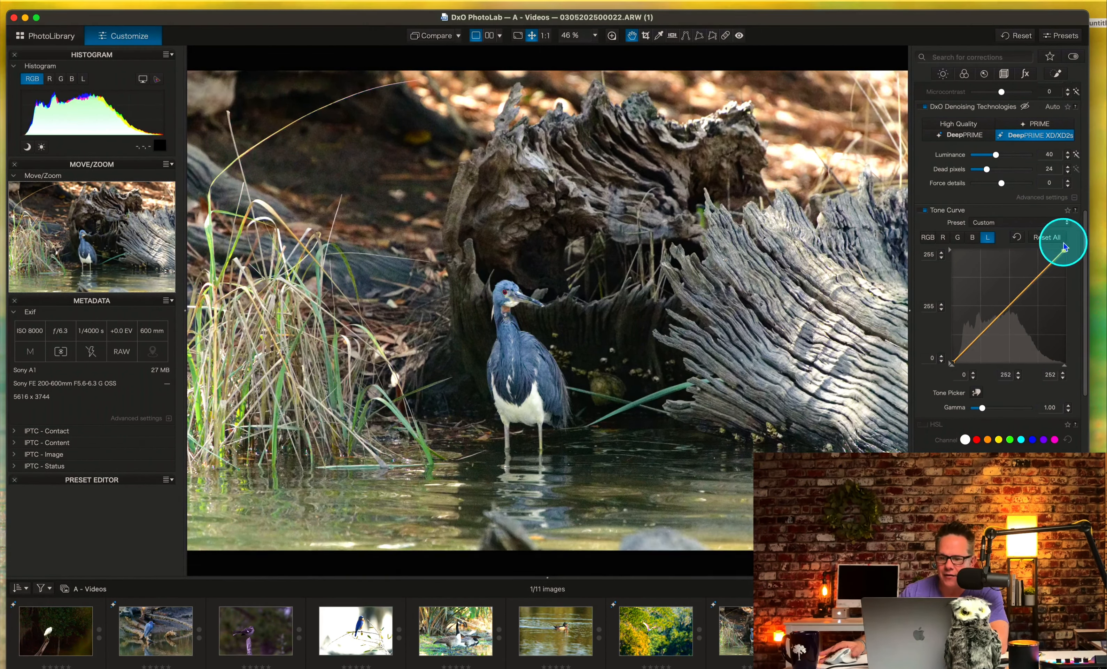
click(1037, 277)
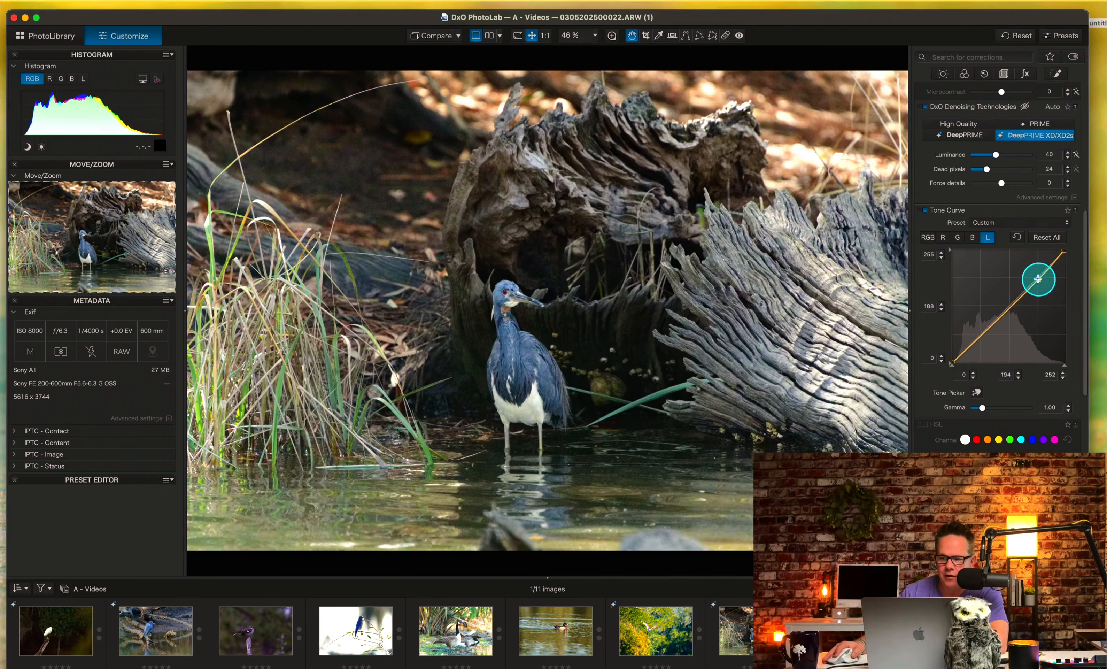
drag(1037, 277, 1036, 276)
click(1004, 307)
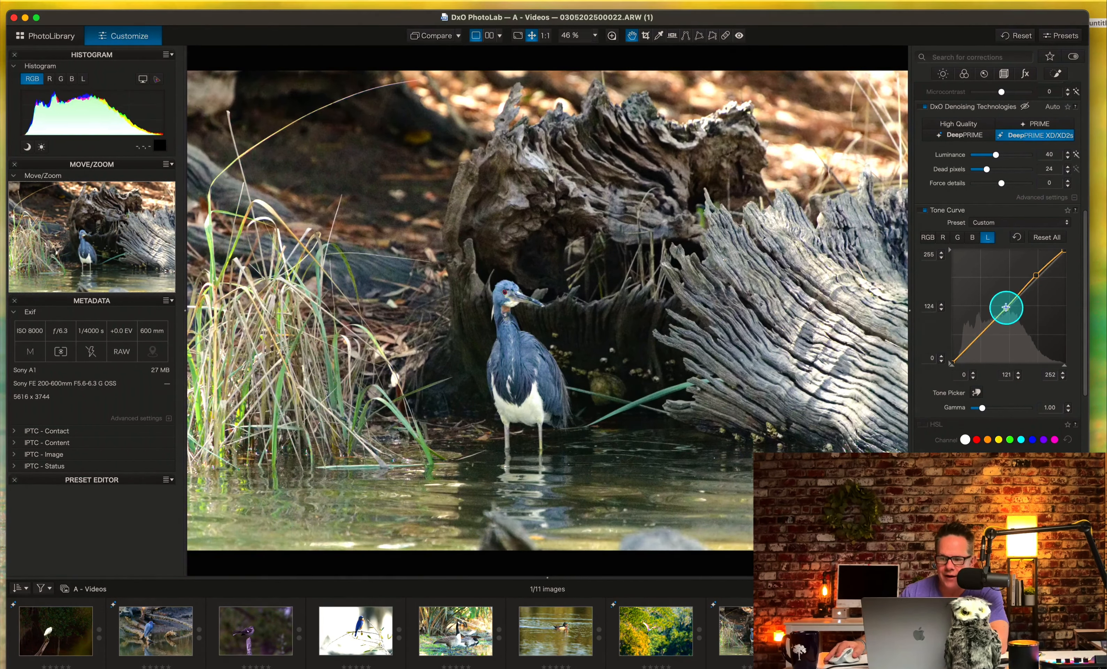
drag(1006, 306, 979, 334)
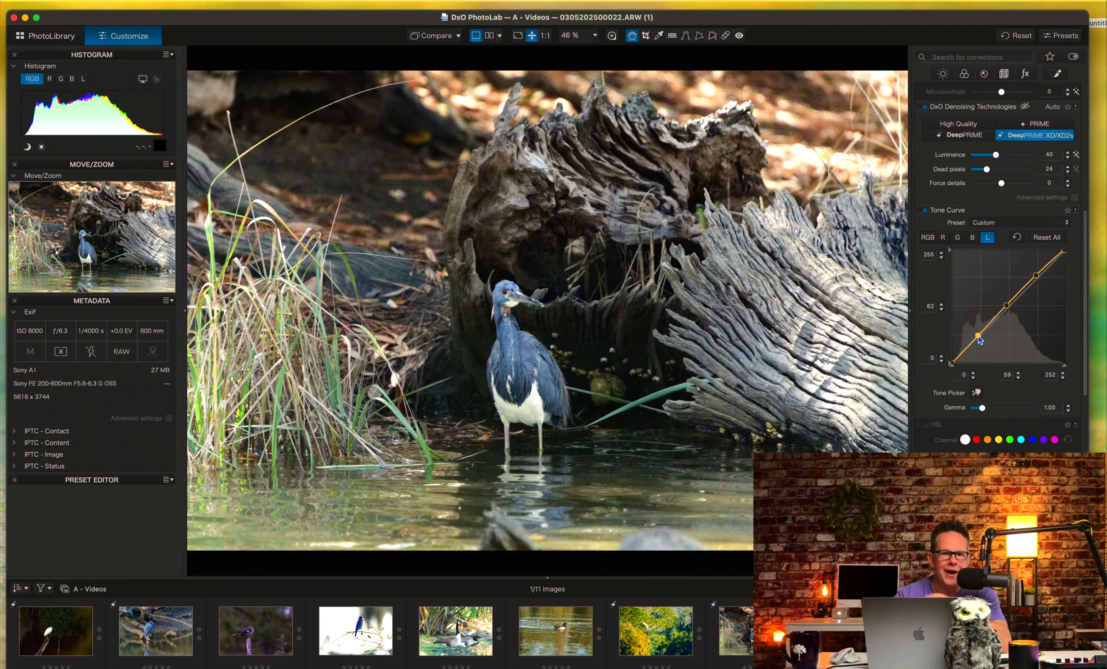
click(1049, 238)
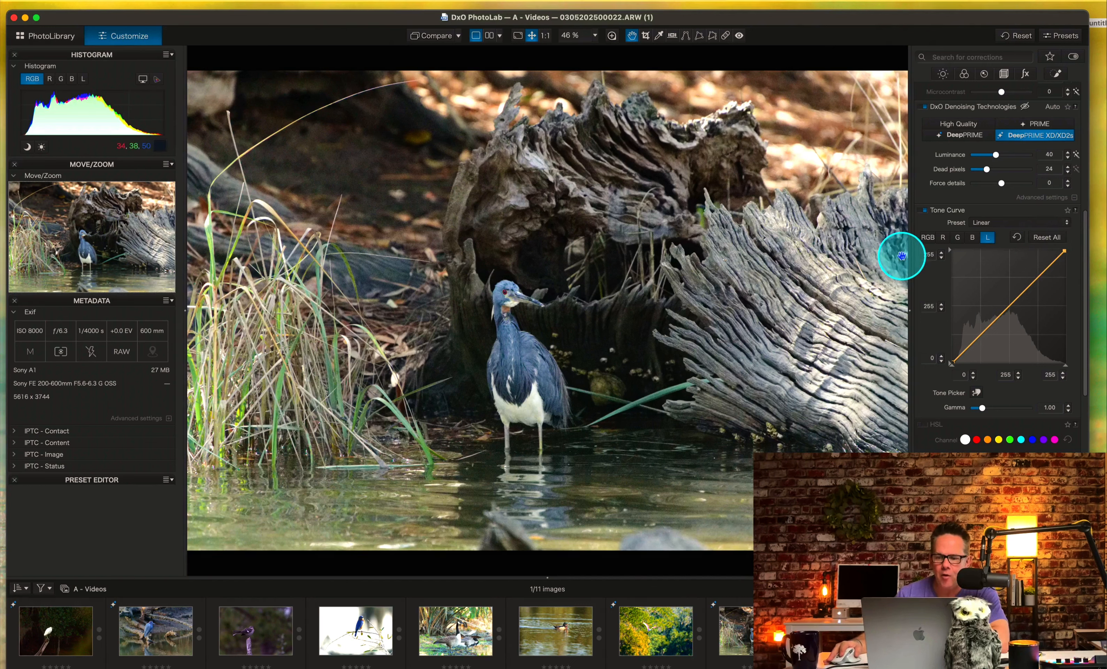
Try an RGB tone curve with points at input 196/output 199 and 127/127, and shadows raised at 61/73.
click(926, 237)
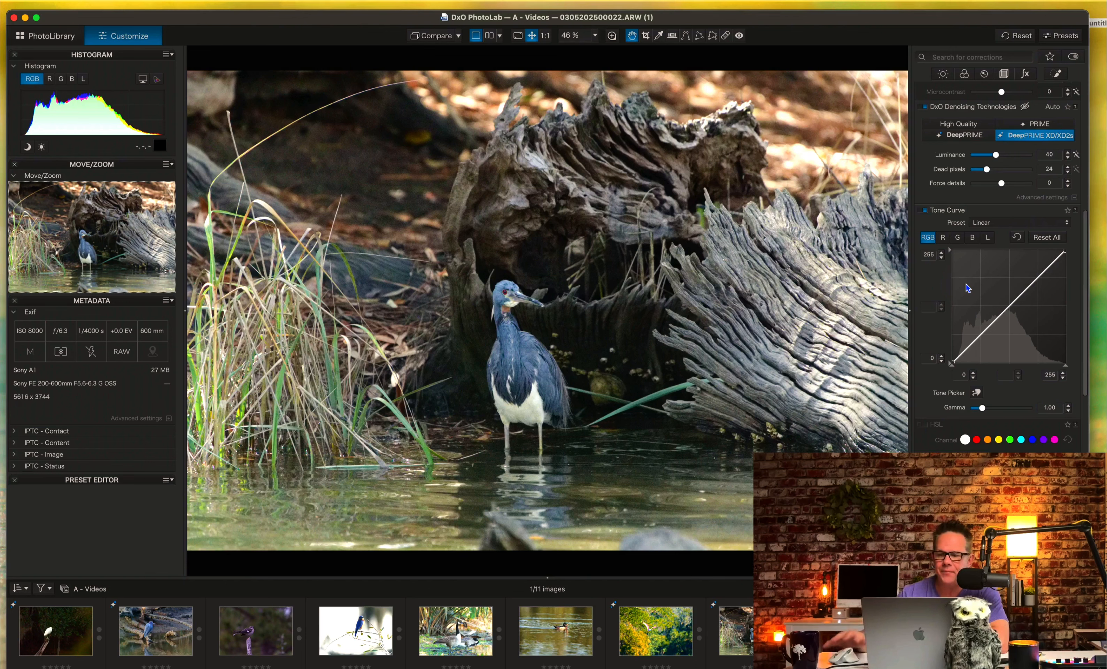
click(937, 238)
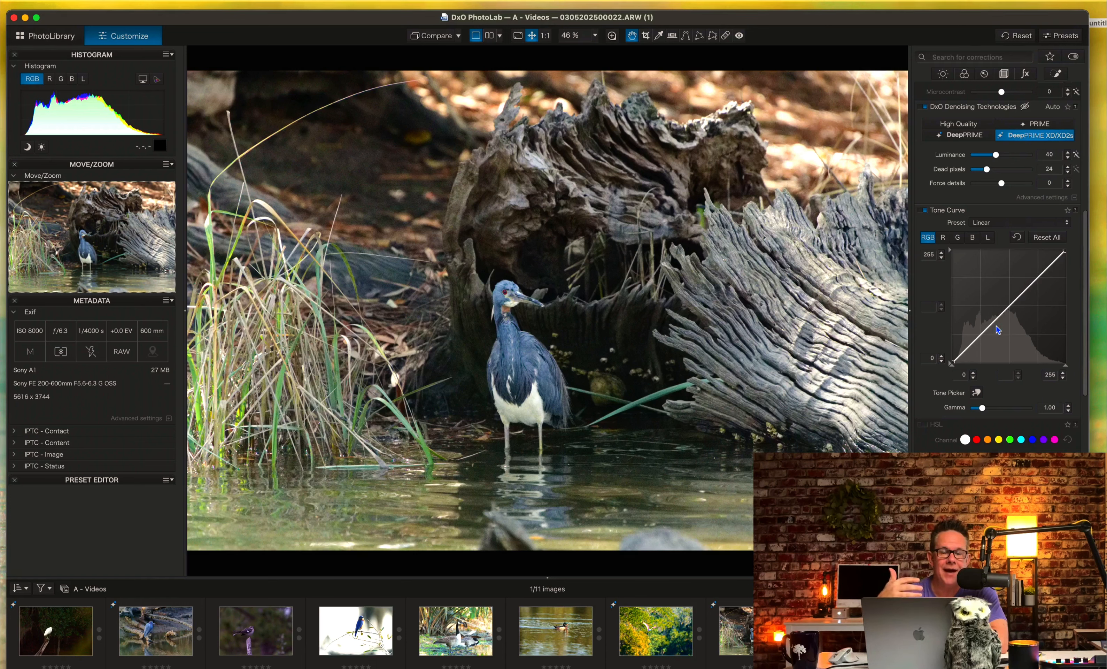
click(1010, 315)
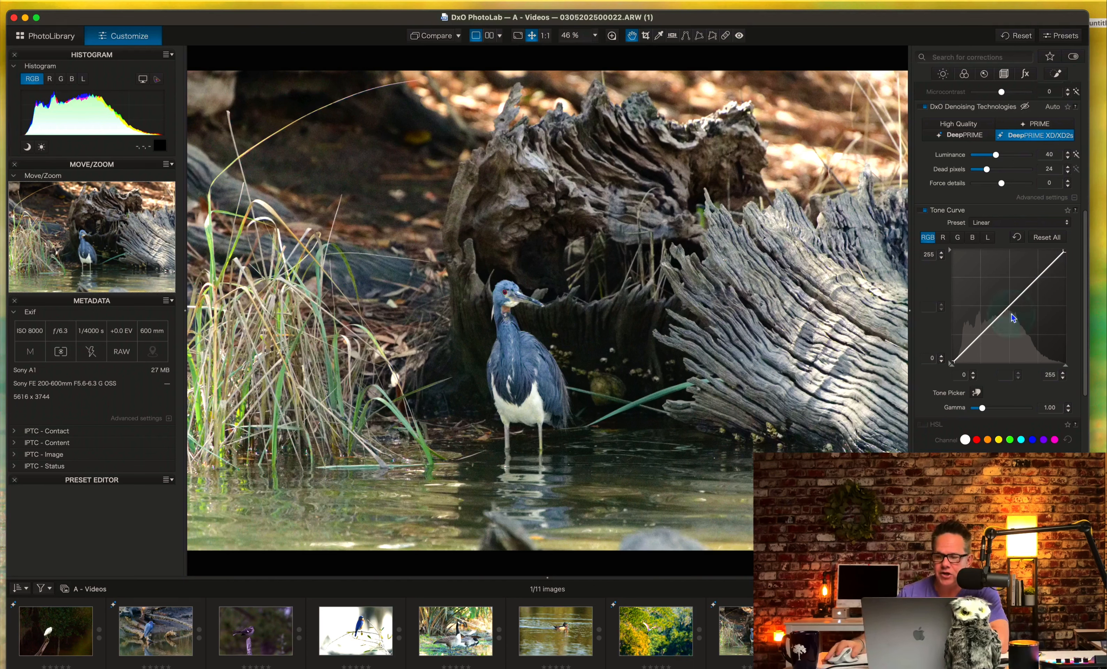
click(1038, 276)
drag(1038, 276, 1039, 274)
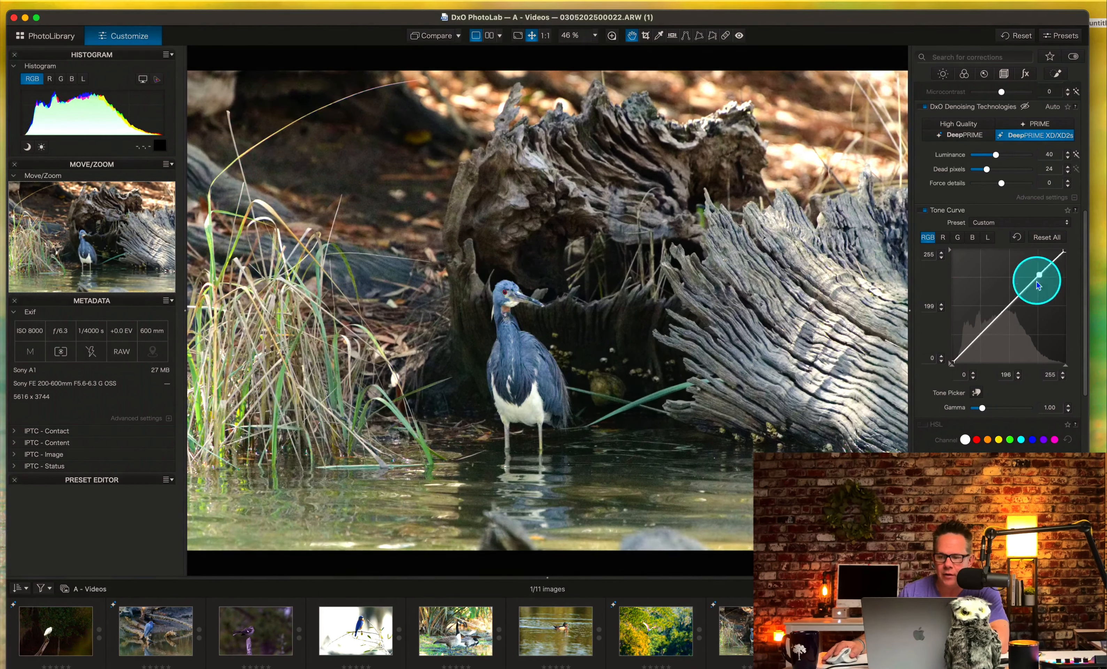
click(1007, 307)
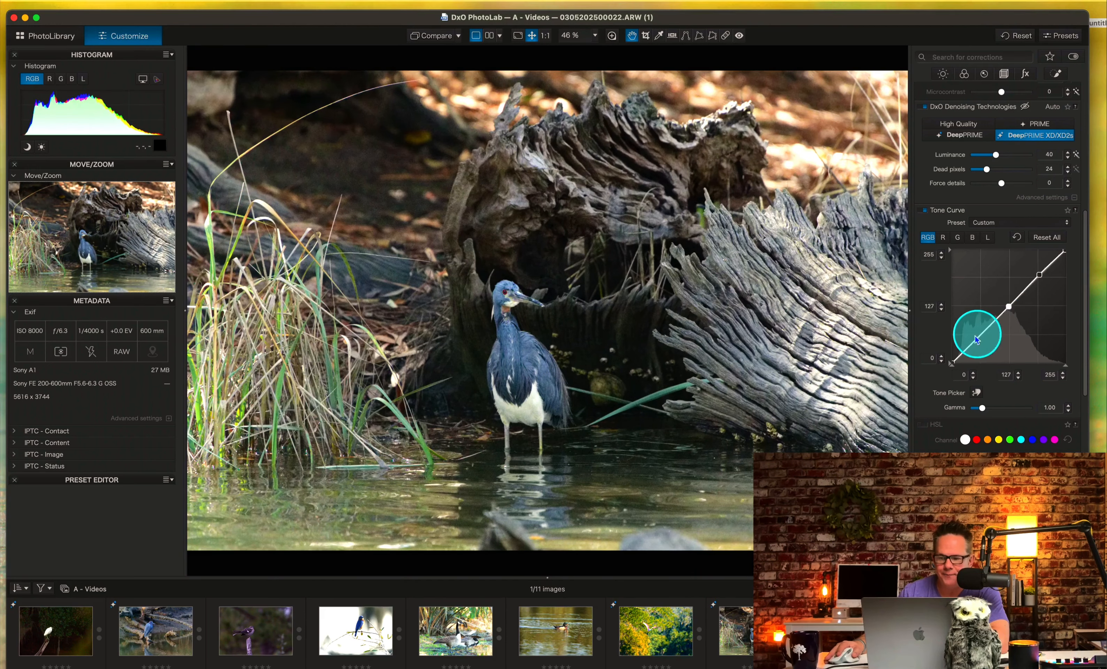
drag(972, 338, 967, 333)
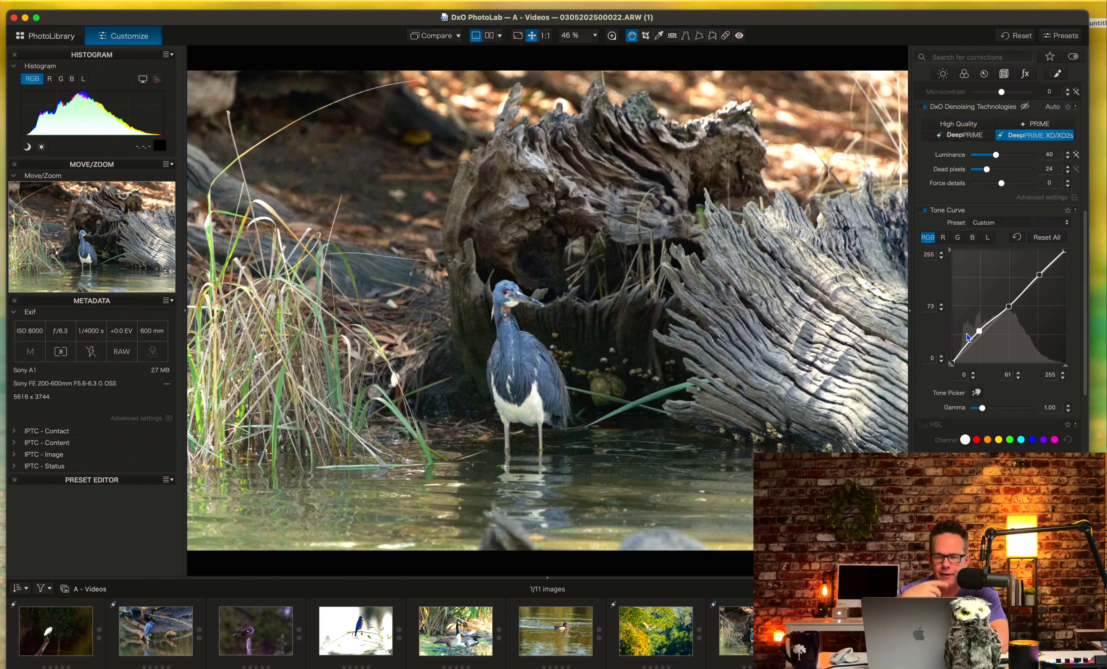
right_click(967, 338)
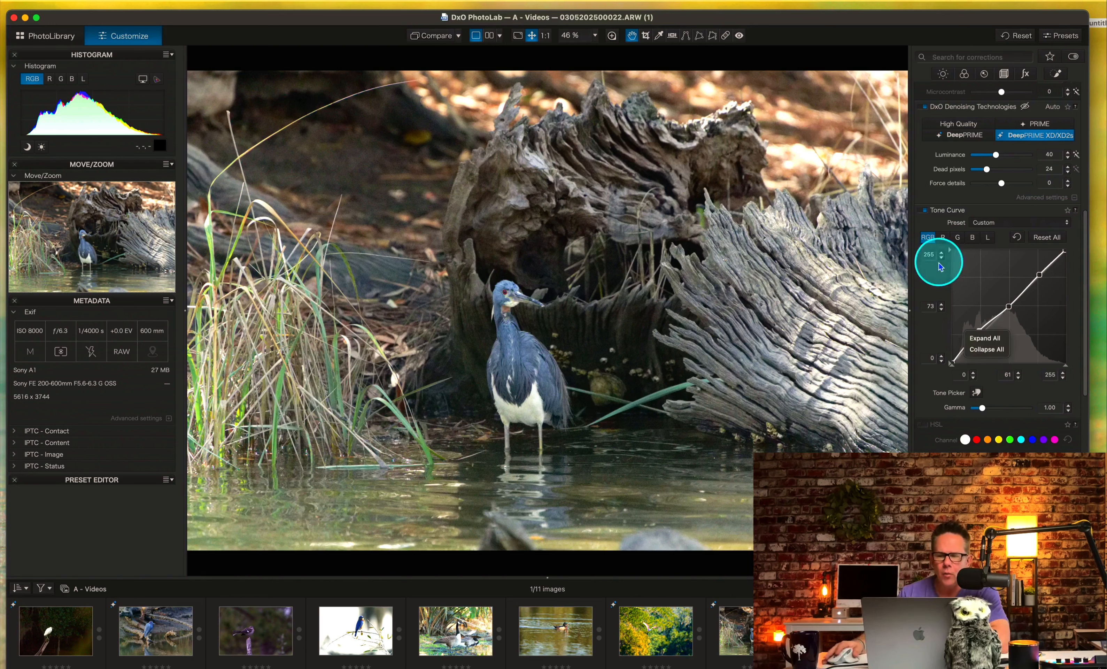
click(1043, 237)
View the tone curves of the red and green channels.
click(943, 237)
click(958, 238)
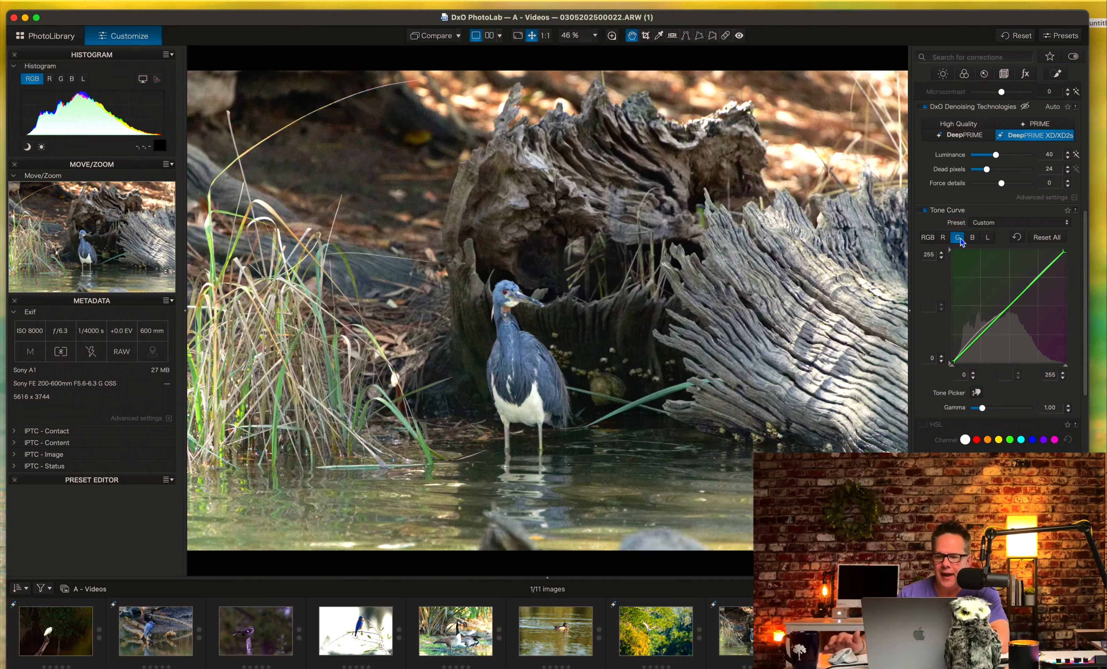
click(958, 239)
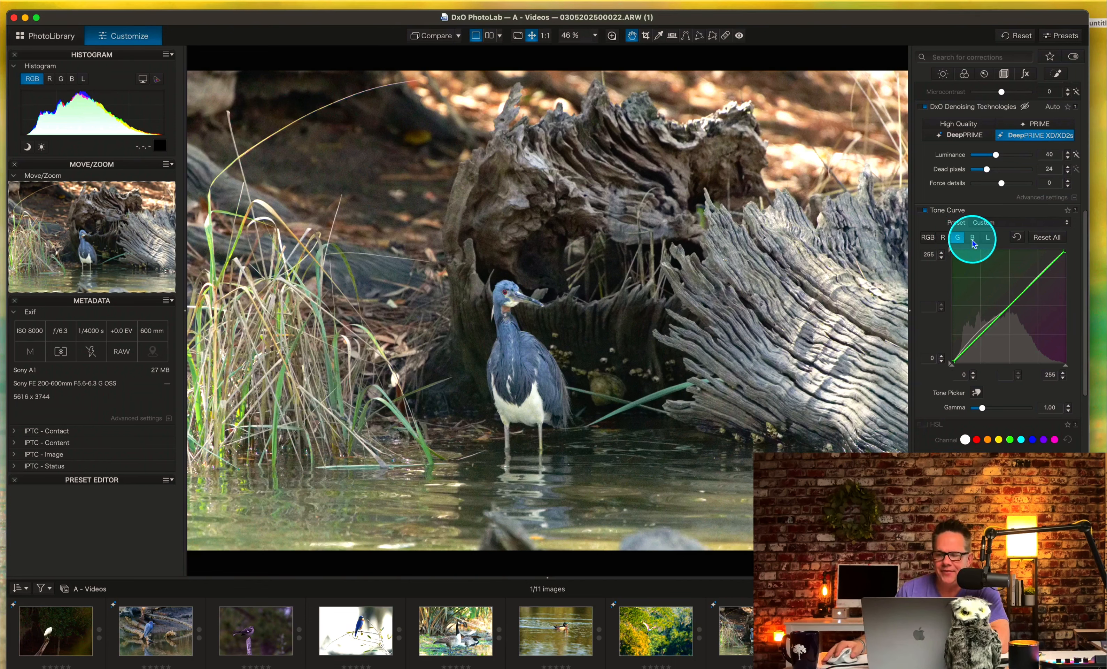
Try raising the blue curve's midtones and lowering its highlights to output 197 at input 208, and reset all curves.
click(972, 239)
click(987, 297)
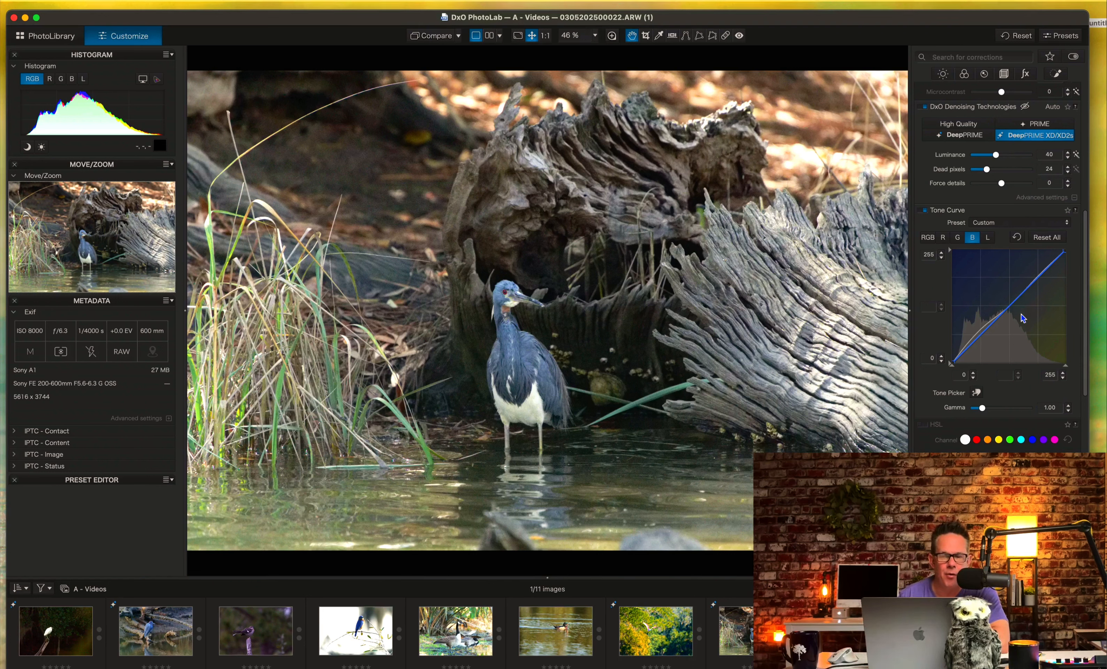
drag(1013, 301, 1004, 300)
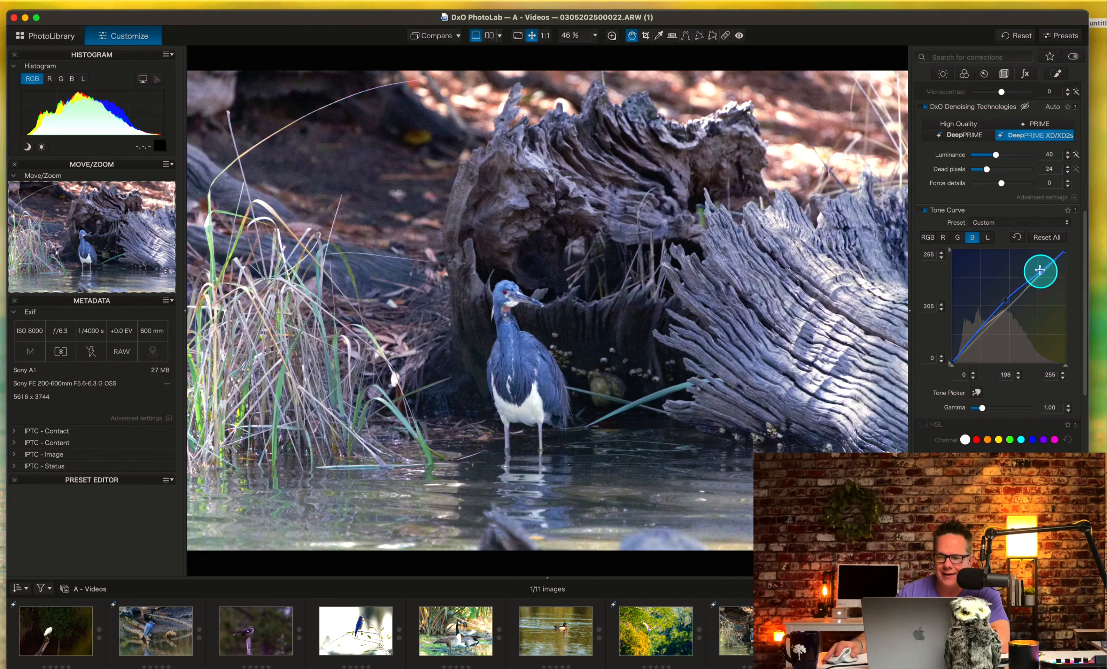
mouse_move(1040, 271)
mouse_down()
mouse_move(1057, 284)
mouse_move(1046, 280)
mouse_up()
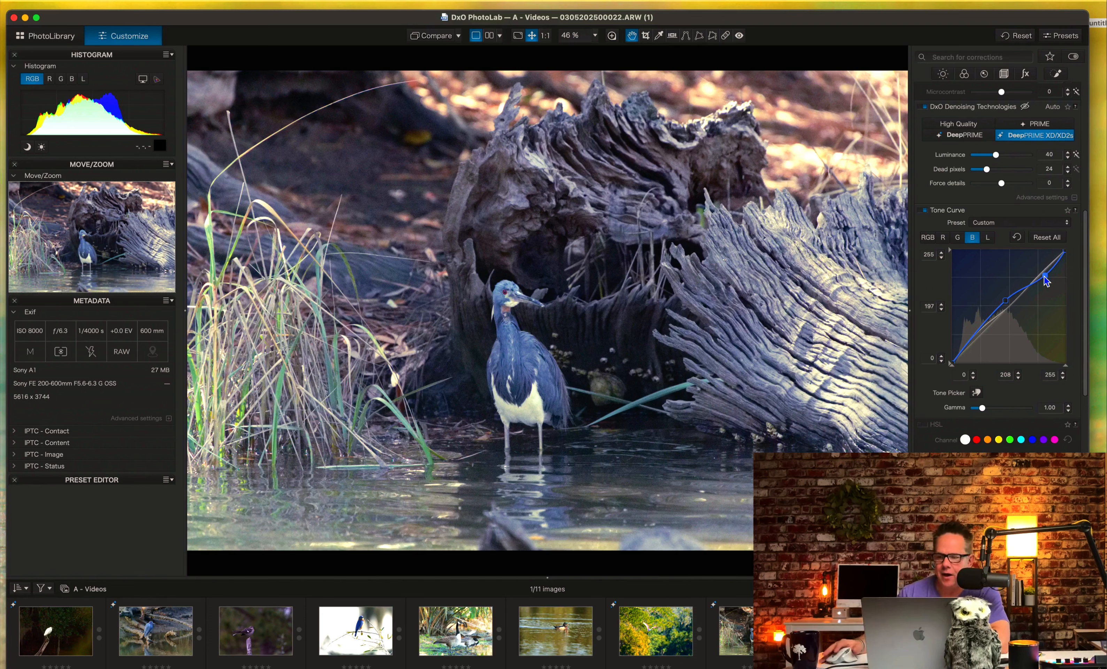
click(1047, 237)
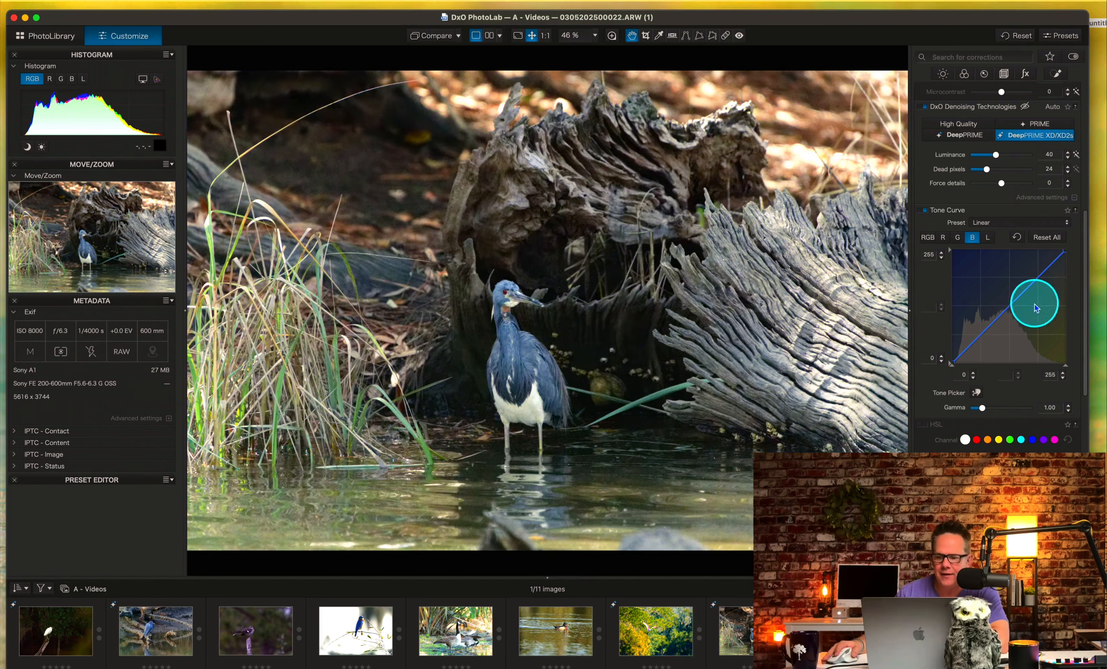
Try lowering the blue curve's midtones to output 128 at input 132, and reset all curves.
drag(1036, 314, 1010, 306)
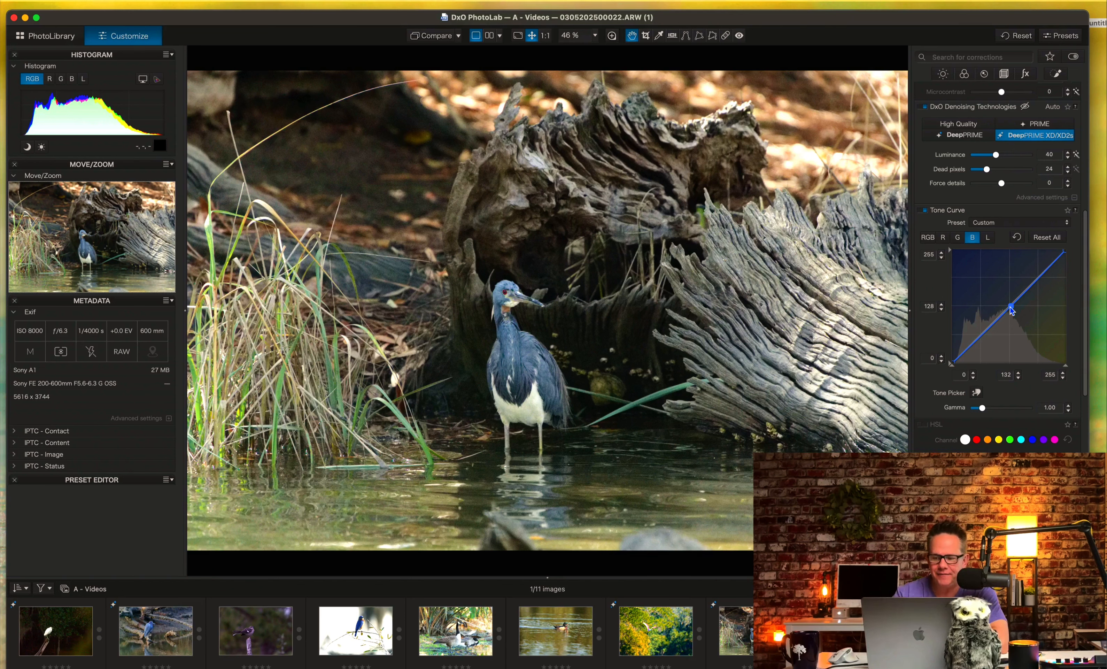
click(1024, 281)
click(1047, 237)
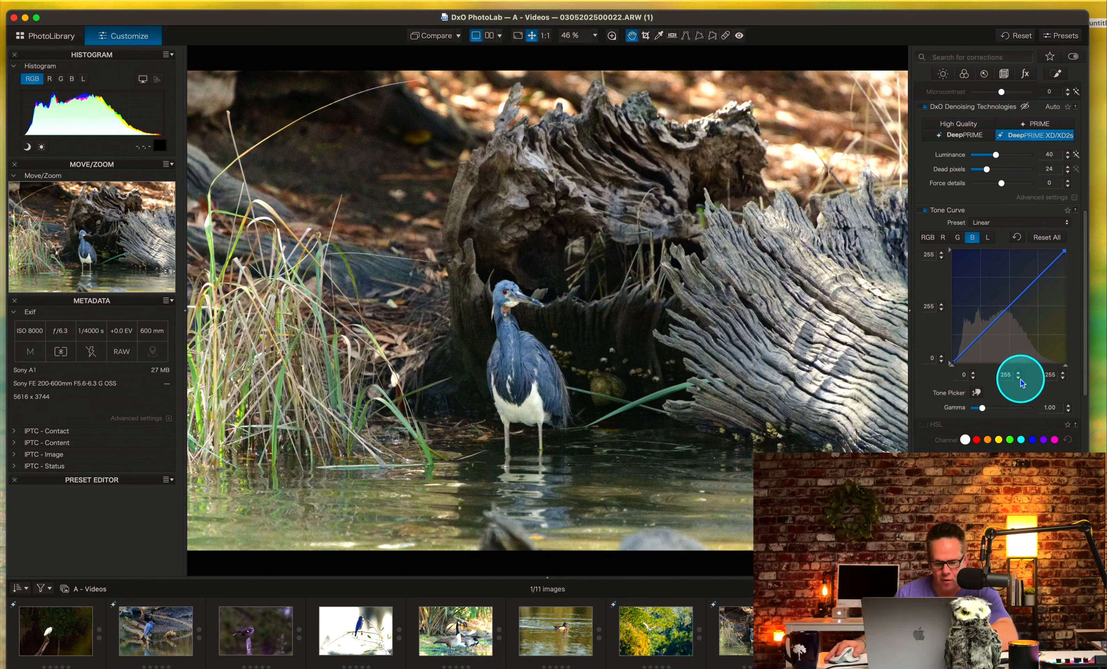
Try the Tone Picker on the heron's neck to raise the blue curve to output 180 at input 170, and reset all curves.
click(976, 393)
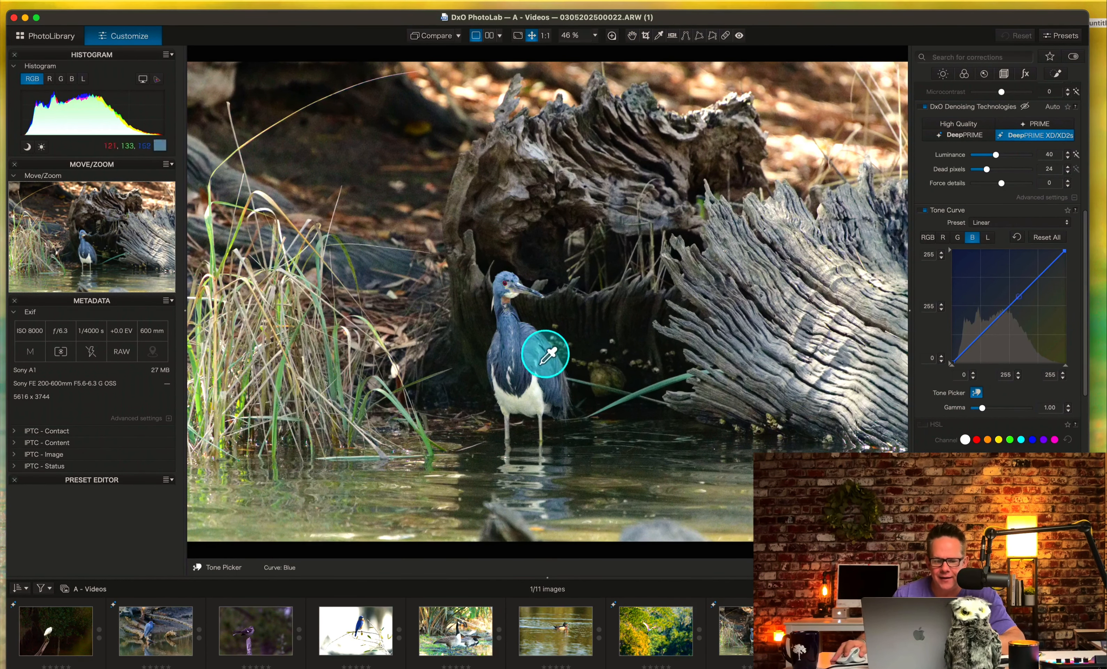
click(512, 341)
drag(519, 341, 518, 337)
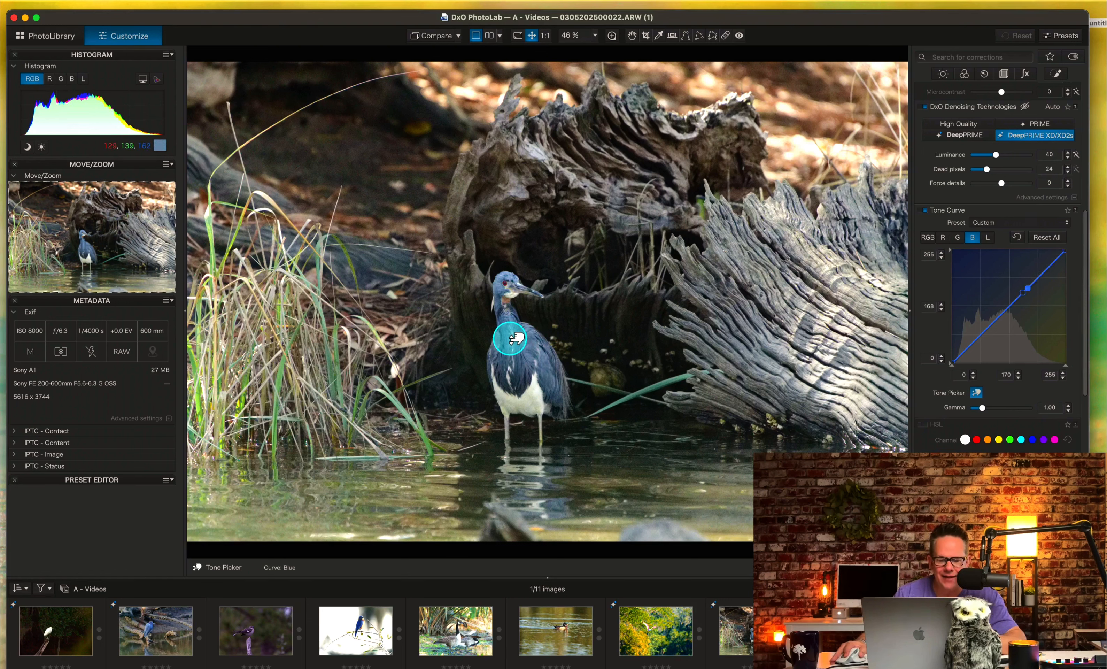
mouse_move(510, 337)
mouse_down()
mouse_move(512, 329)
mouse_move(513, 346)
mouse_move(513, 327)
mouse_move(513, 365)
mouse_move(510, 328)
mouse_up()
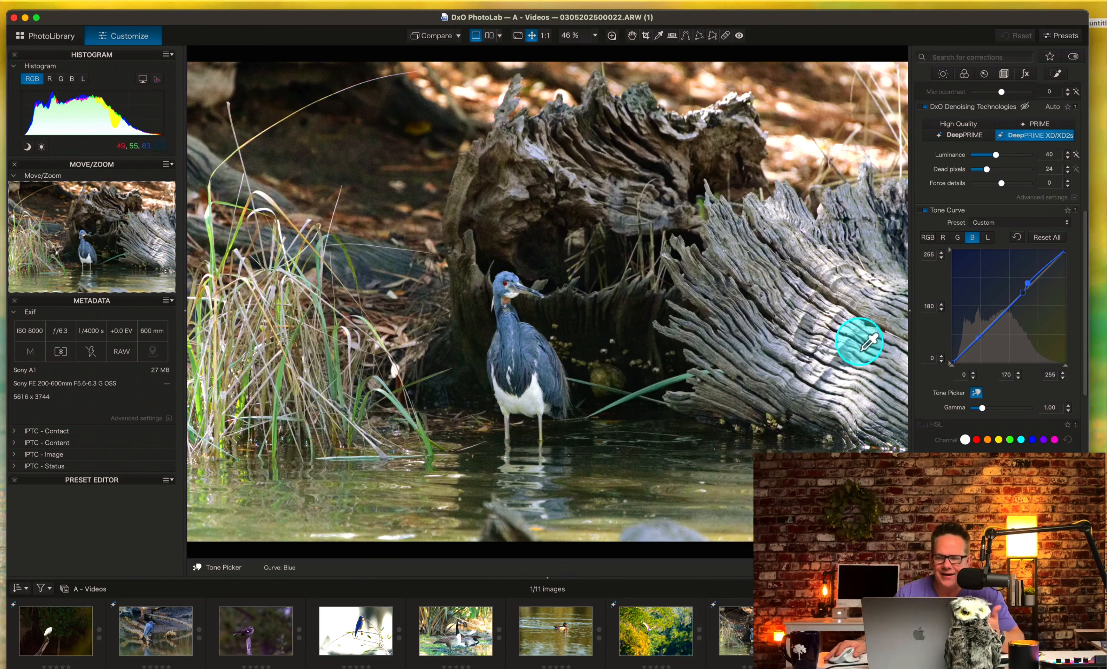
click(1053, 237)
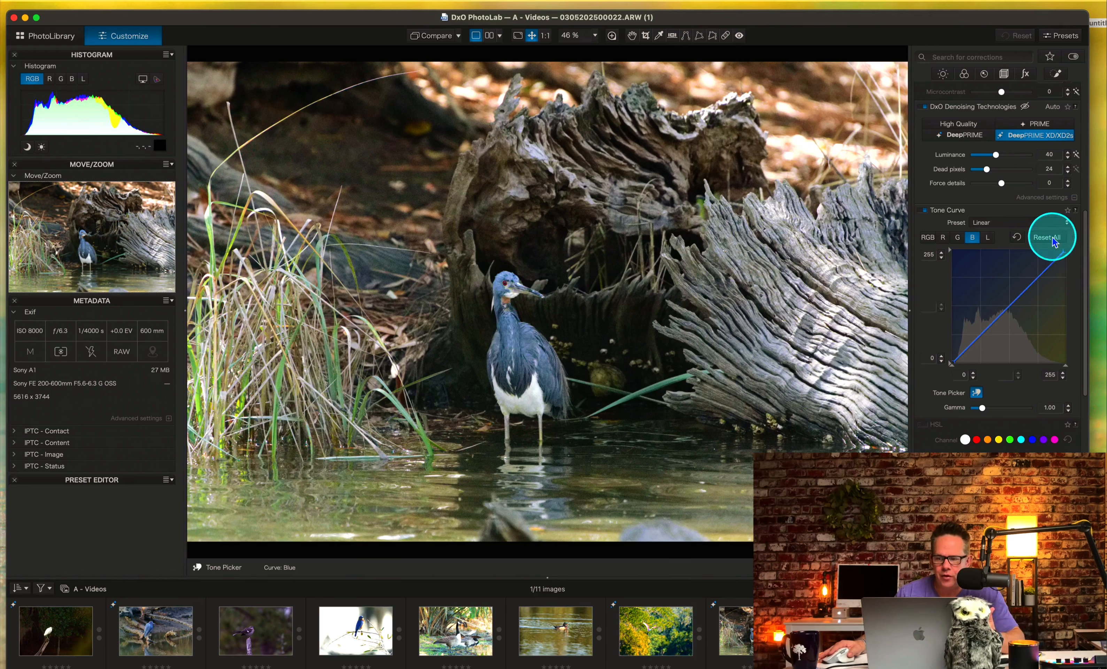
Add a luminance curve point at input 138 and output 137 by sampling the heron's neck with the Tone Picker.
click(987, 239)
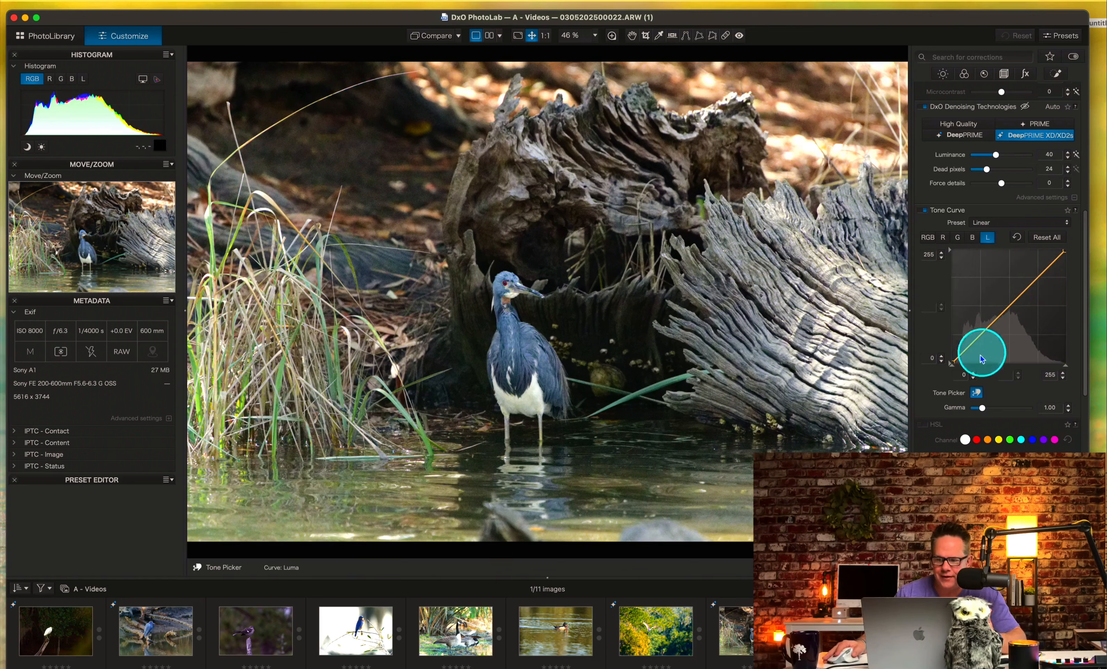
click(976, 392)
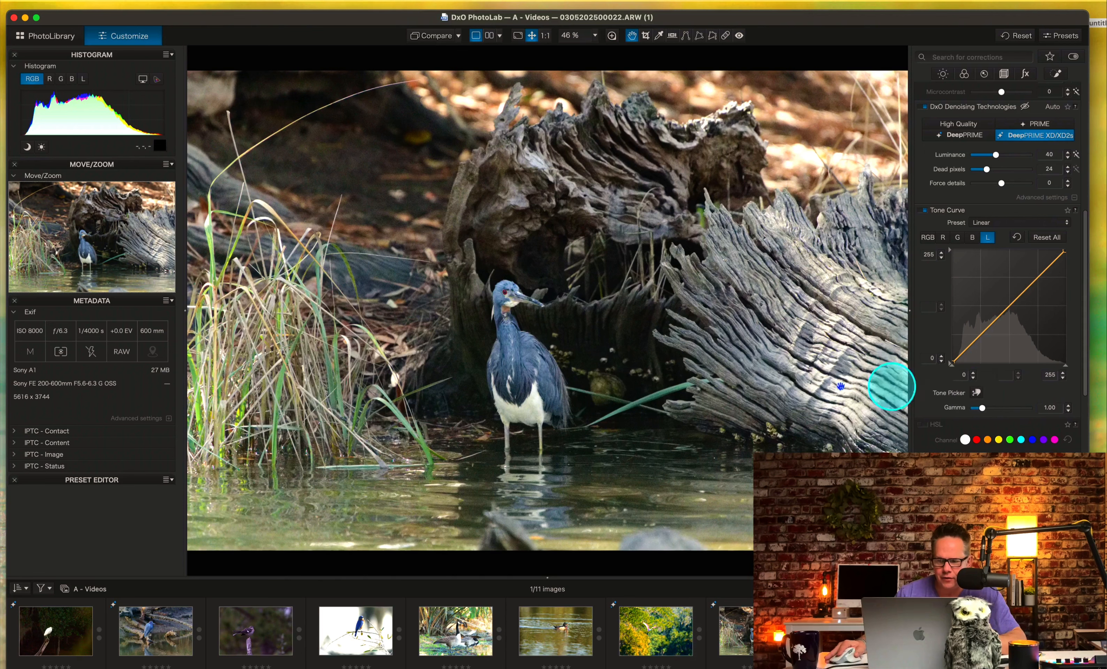
click(976, 392)
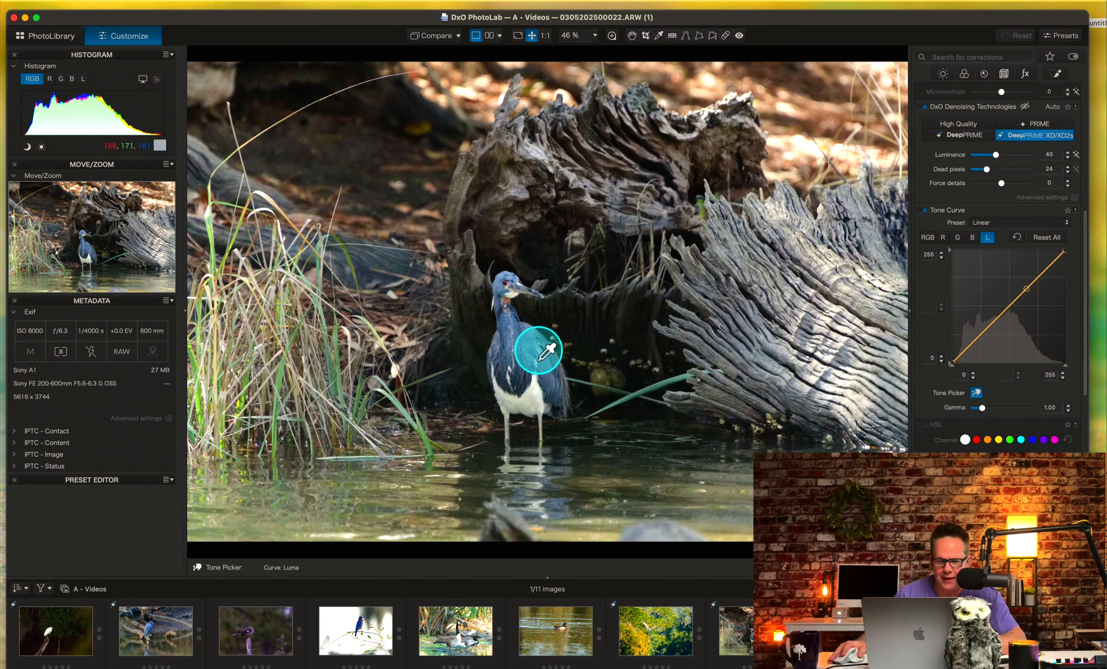
click(509, 342)
mouse_move(510, 342)
mouse_down()
mouse_move(509, 332)
mouse_move(511, 368)
mouse_move(513, 340)
mouse_up()
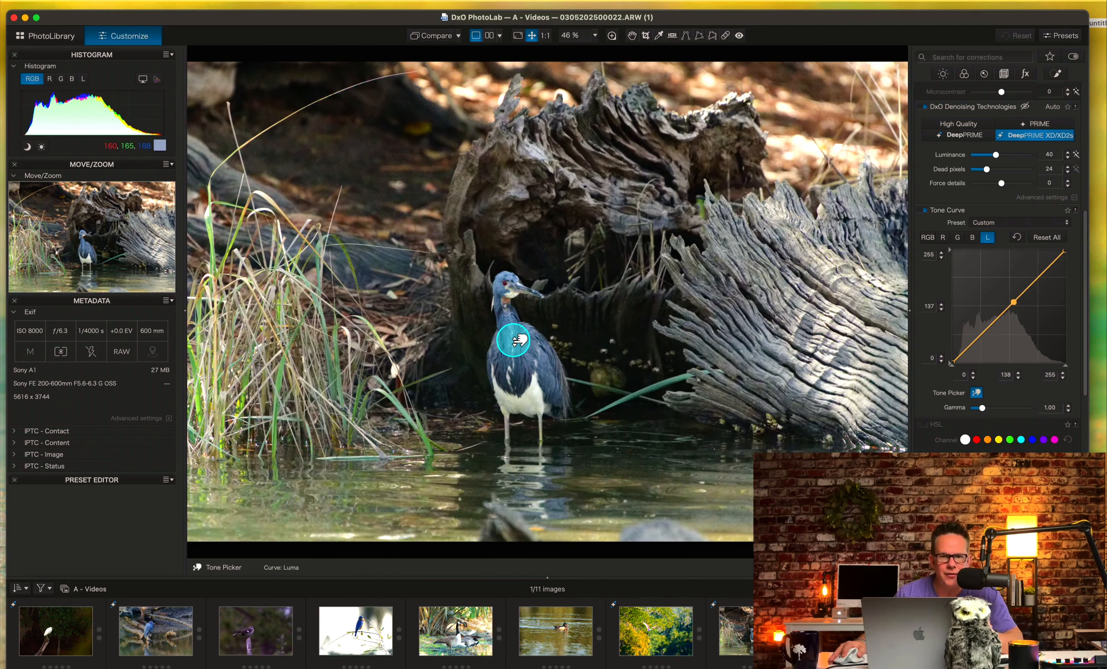
click(975, 392)
Set the Tone Curve's gamma to 1.37 to brighten the heron photo.
mouse_move(982, 407)
mouse_down()
mouse_move(971, 408)
mouse_move(986, 408)
mouse_up()
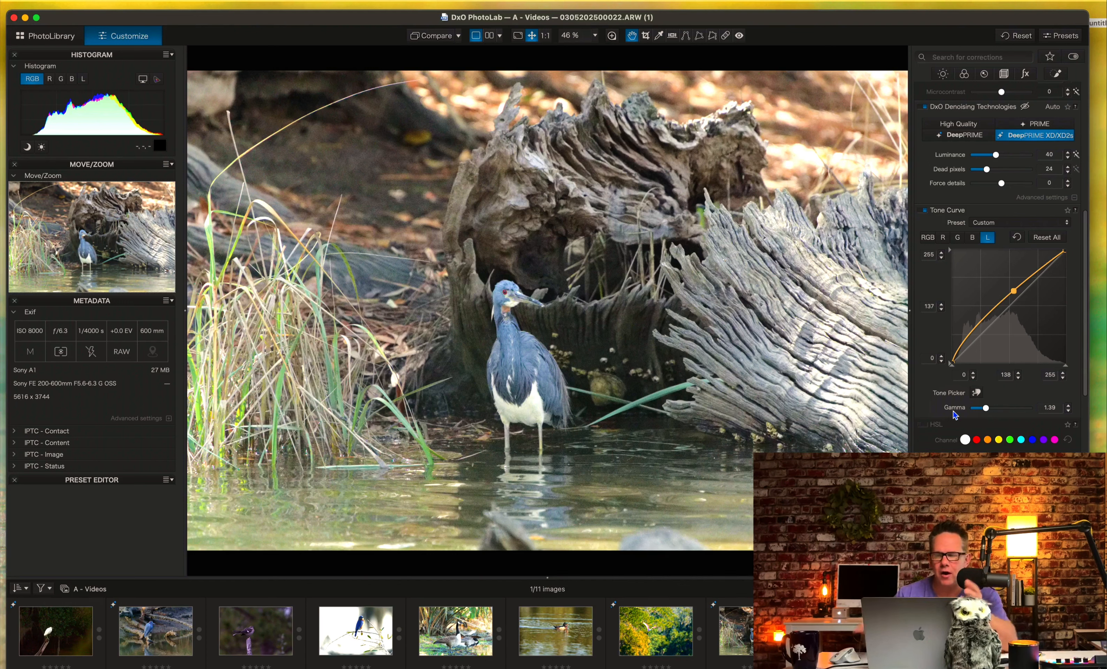
drag(986, 407, 987, 410)
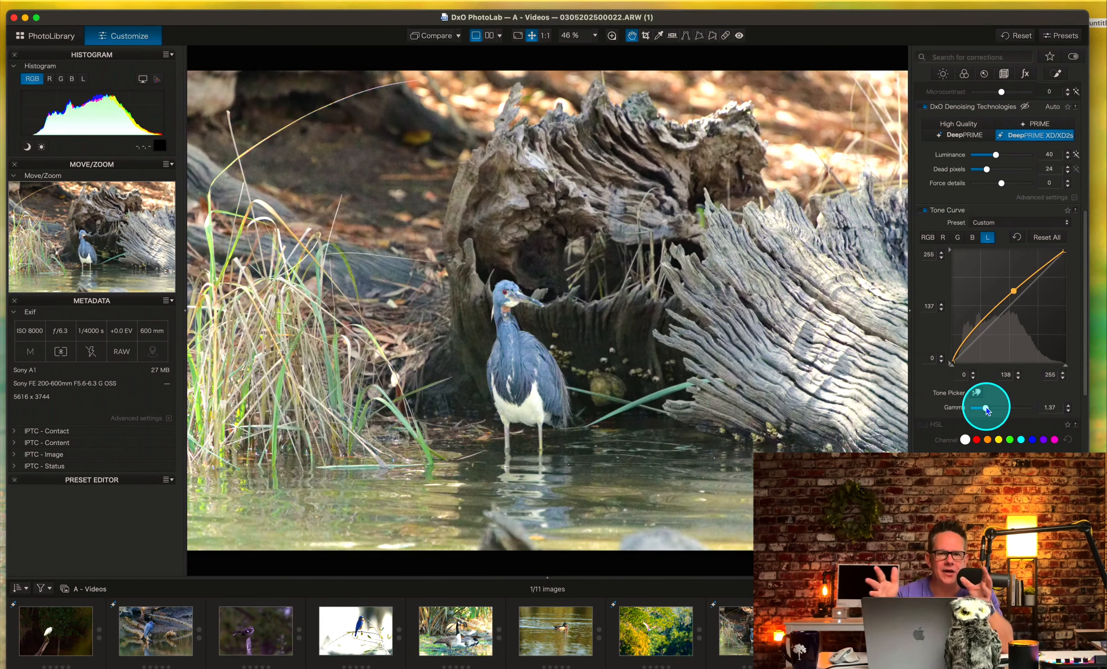